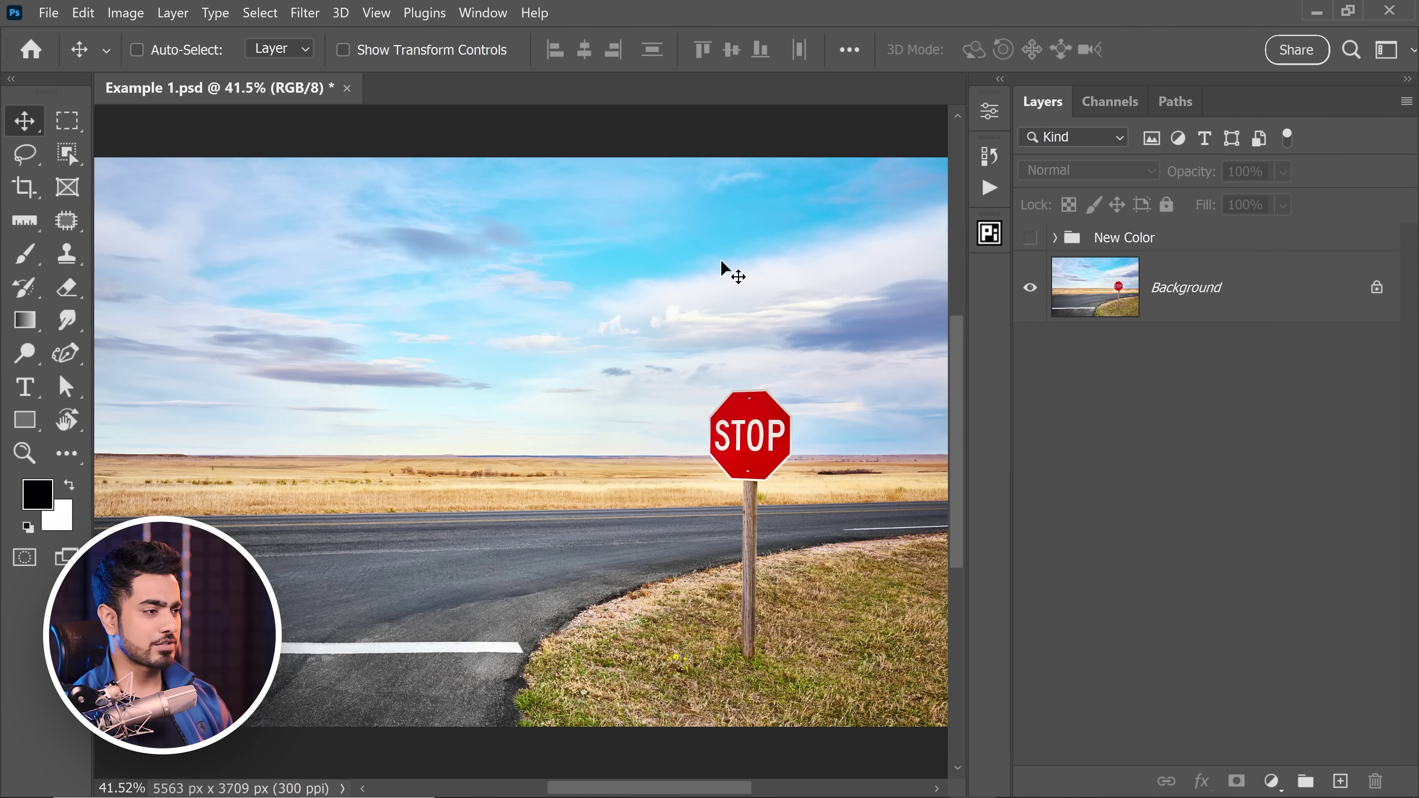
Turn on the New Color group, then zoom in and out on the teal stop sign to judge its legibility
{"action": "key", "text": "ctrl+minus"}
{"action": "key", "text": "ctrl+minus"}
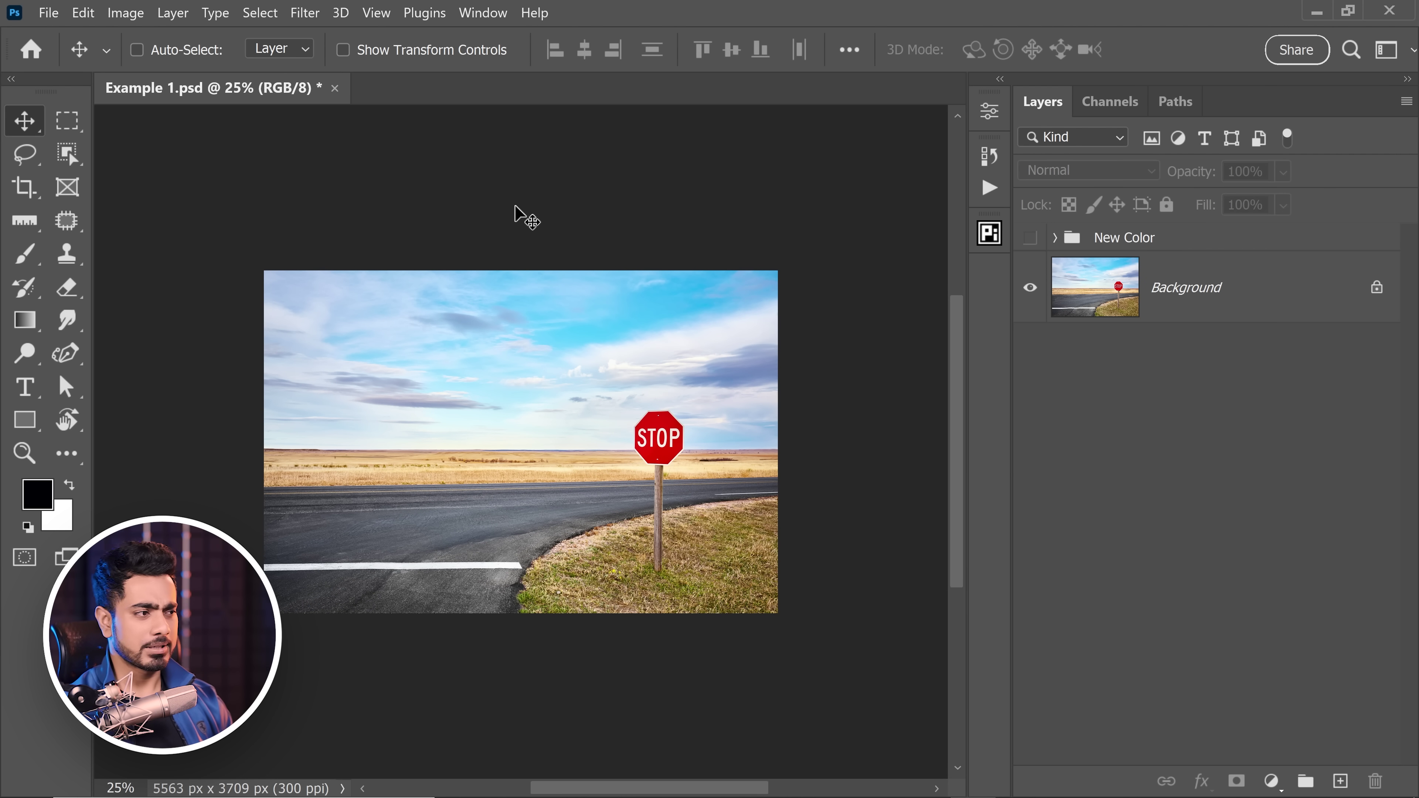
{"action": "left_click", "coordinate": [1030, 238]}
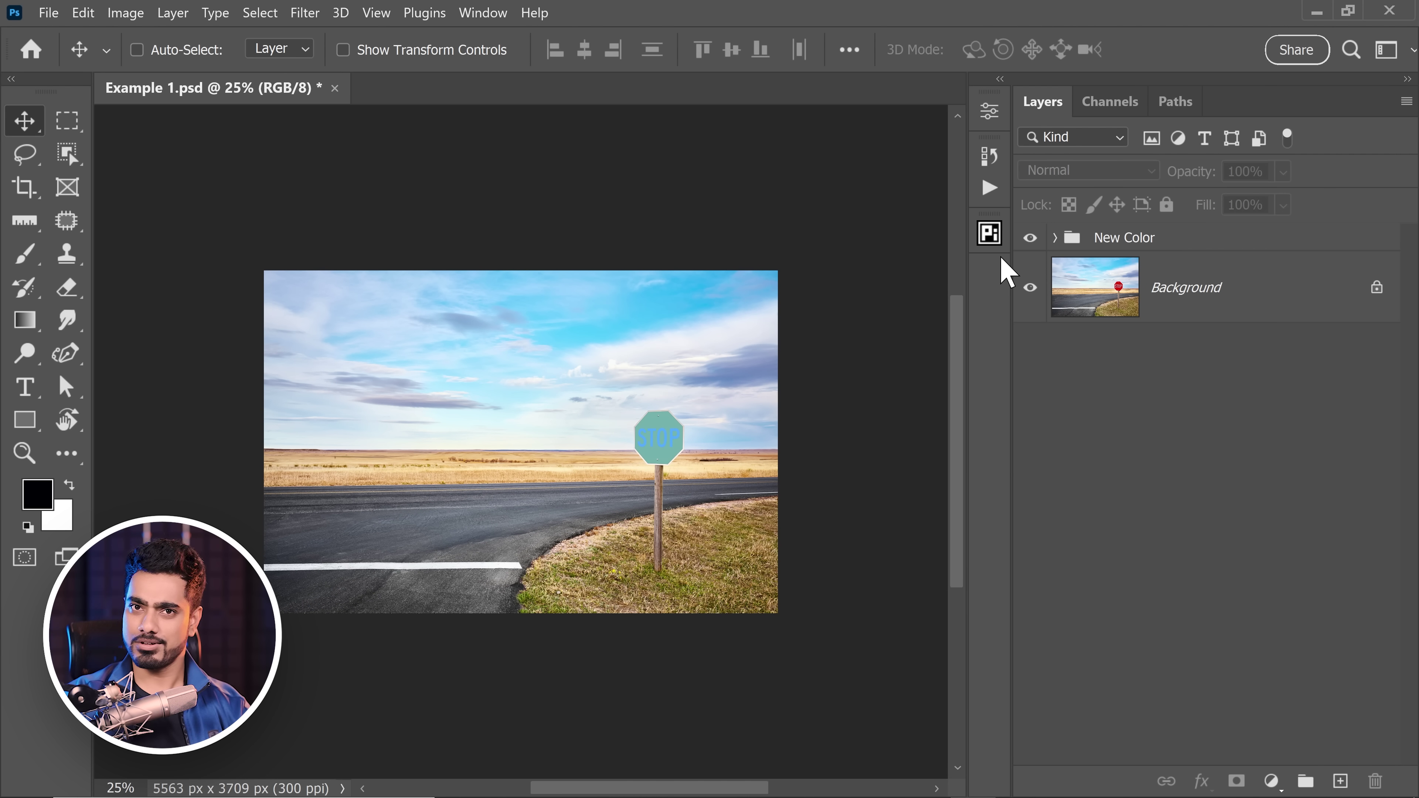
{"action": "key", "text": "ctrl+minus"}
{"action": "key", "text": "ctrl+minus"}
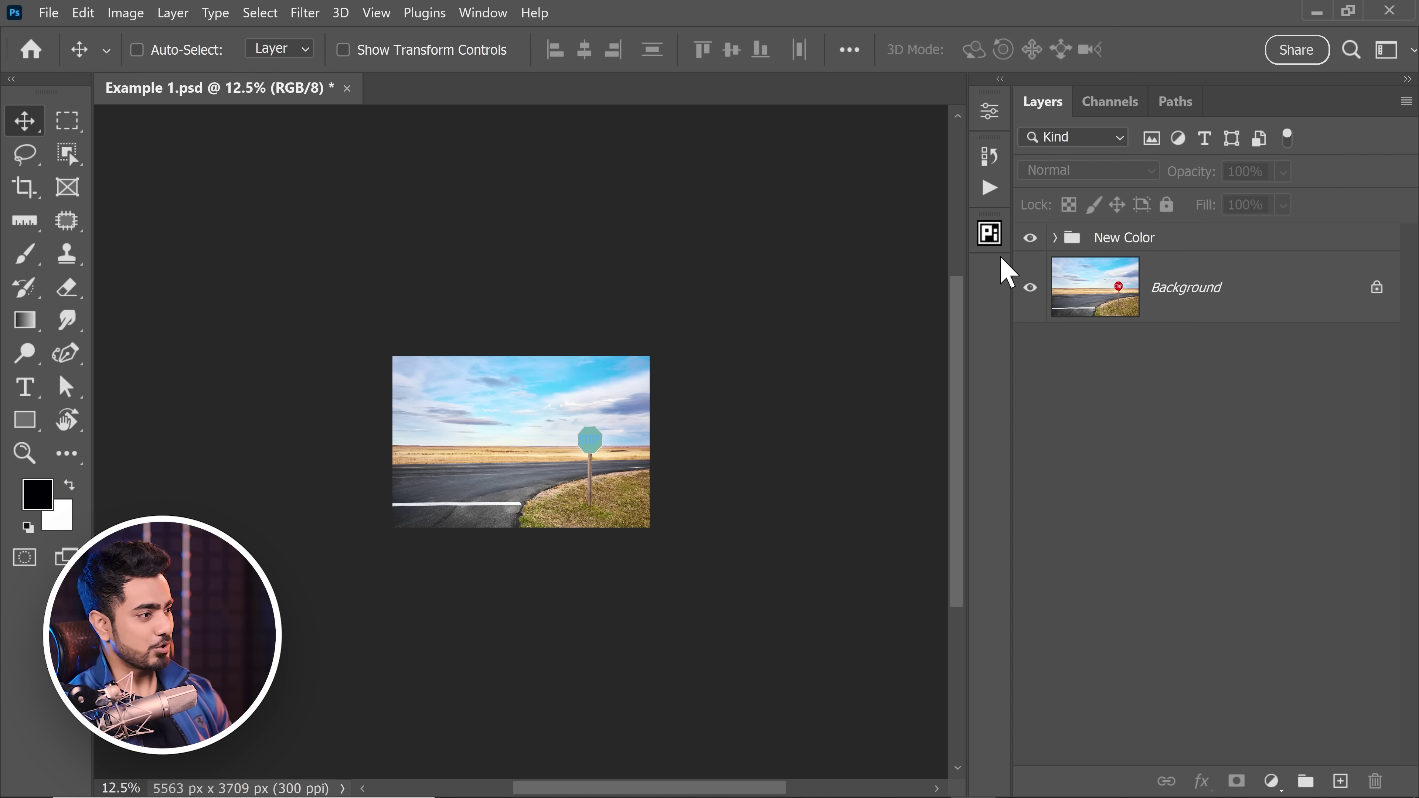
{"action": "key", "text": "ctrl+space"}
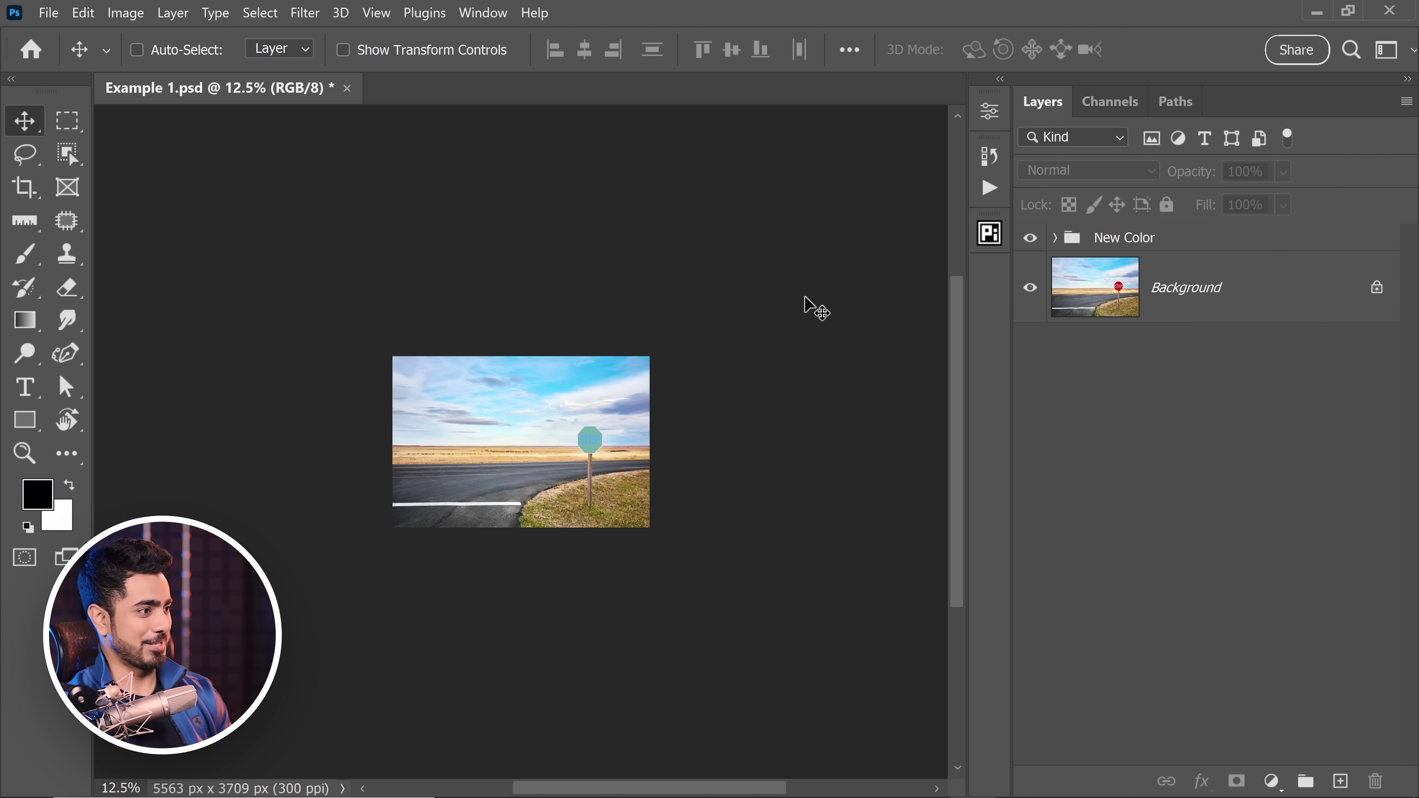
{"action": "left_click_drag", "start_coordinate": [595, 440], "coordinate": [677, 386]}
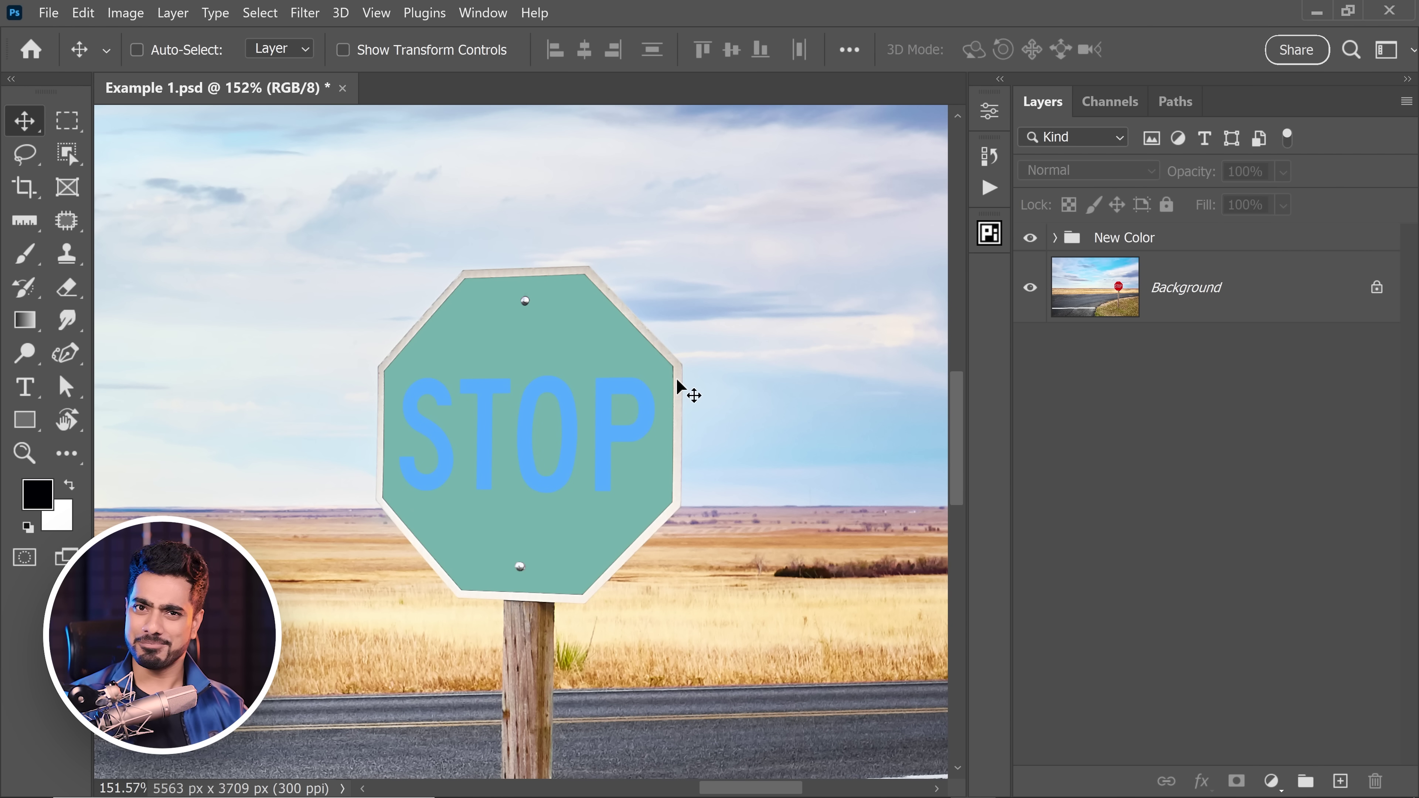
{"action": "key", "text": "ctrl+0"}
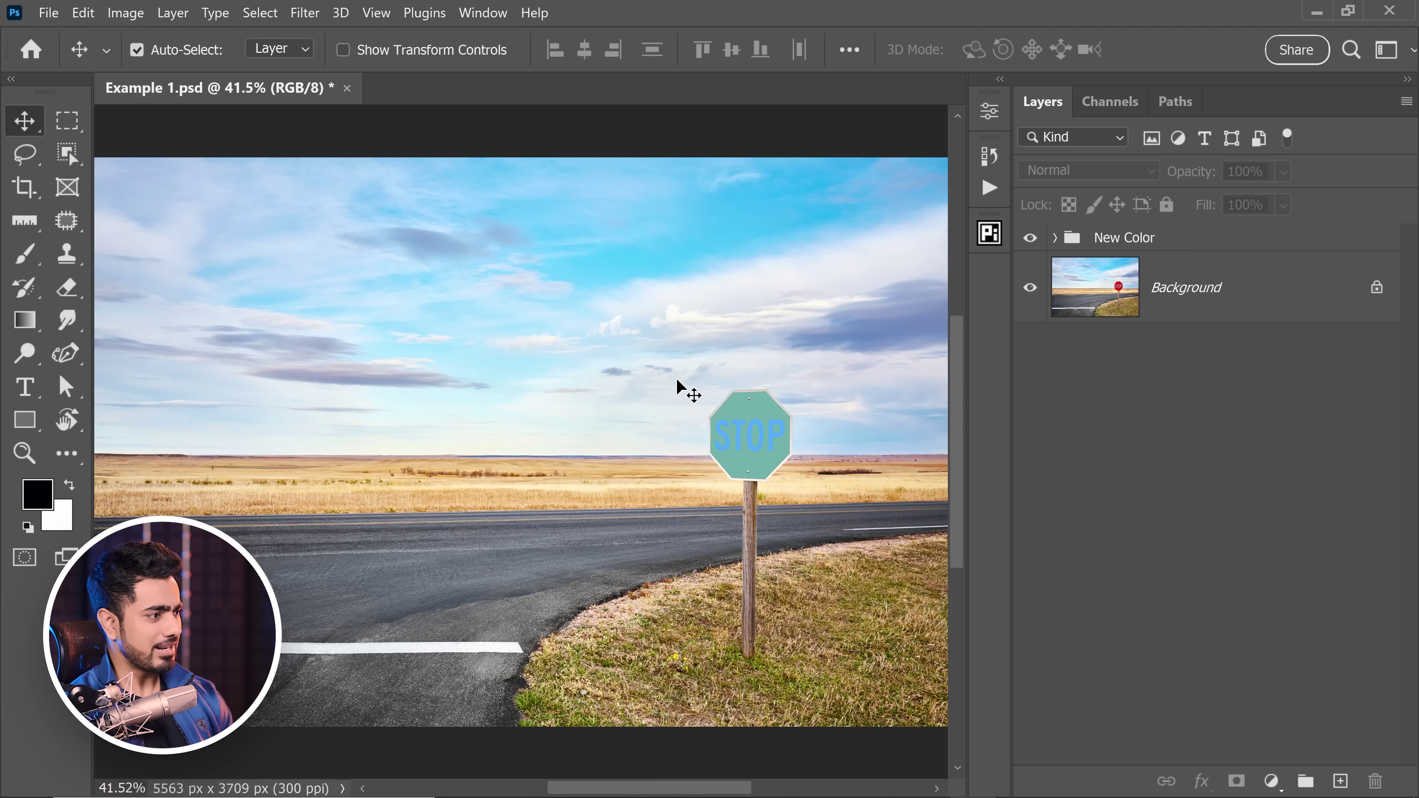
{"action": "key", "text": "ctrl+minus"}
{"action": "key", "text": "ctrl+minus"}
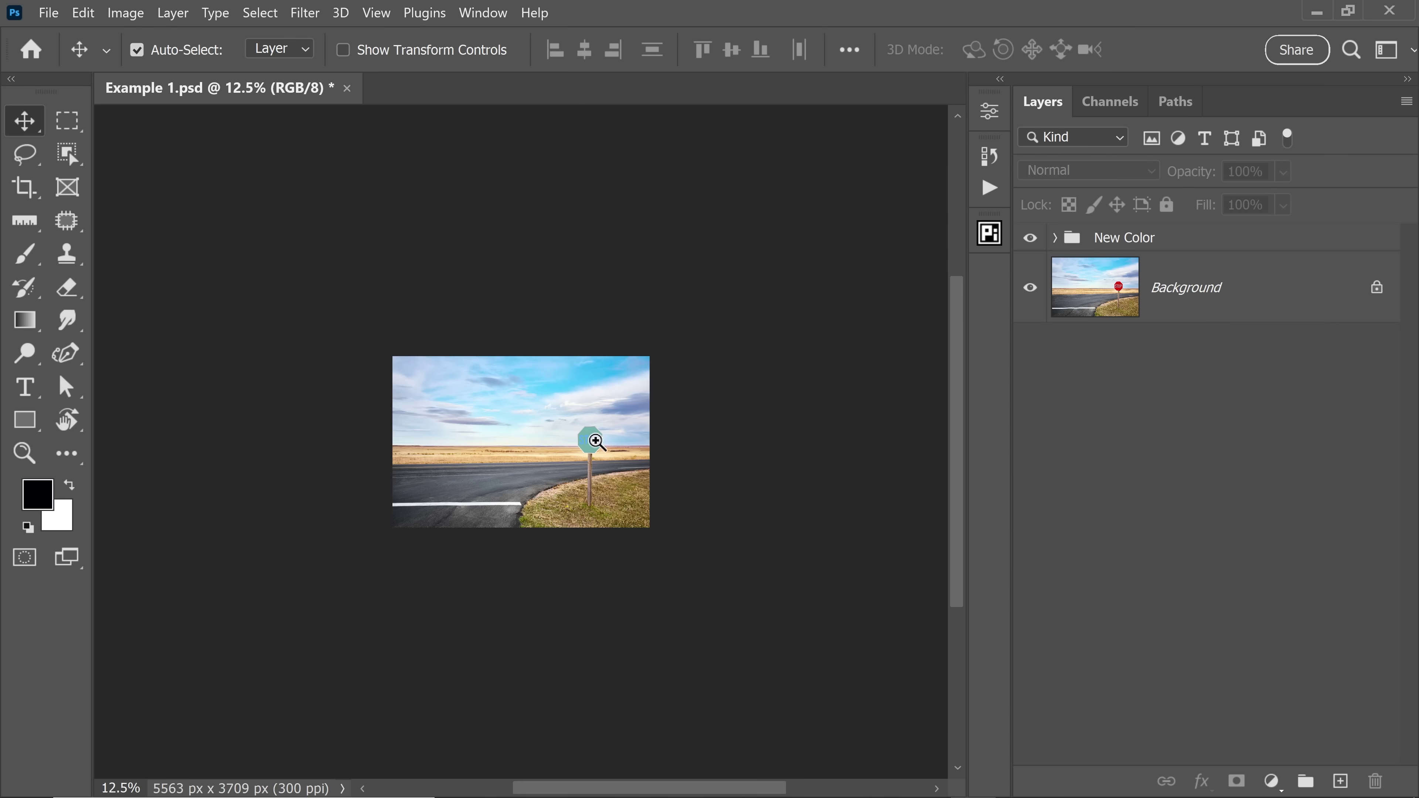
View the Example 2 - Text.psd table of coloured lorem ipsum panels rated 1, 4.2, 7.56 and 12.68
{"action": "scroll", "coordinate": [659, 434], "scroll_direction": "up", "scroll_amount": 5}
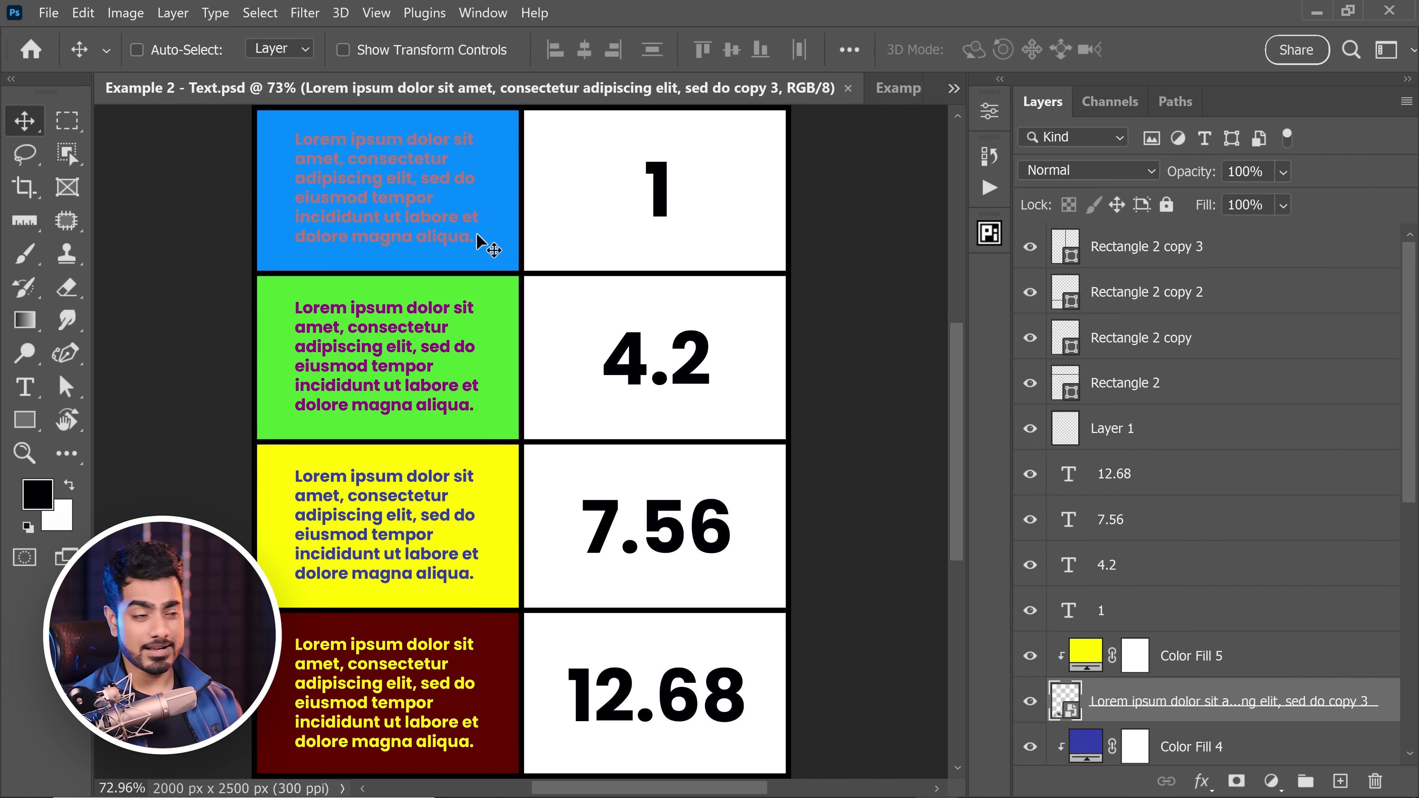
{"action": "scroll", "coordinate": [453, 201], "scroll_direction": "up", "scroll_amount": 10}
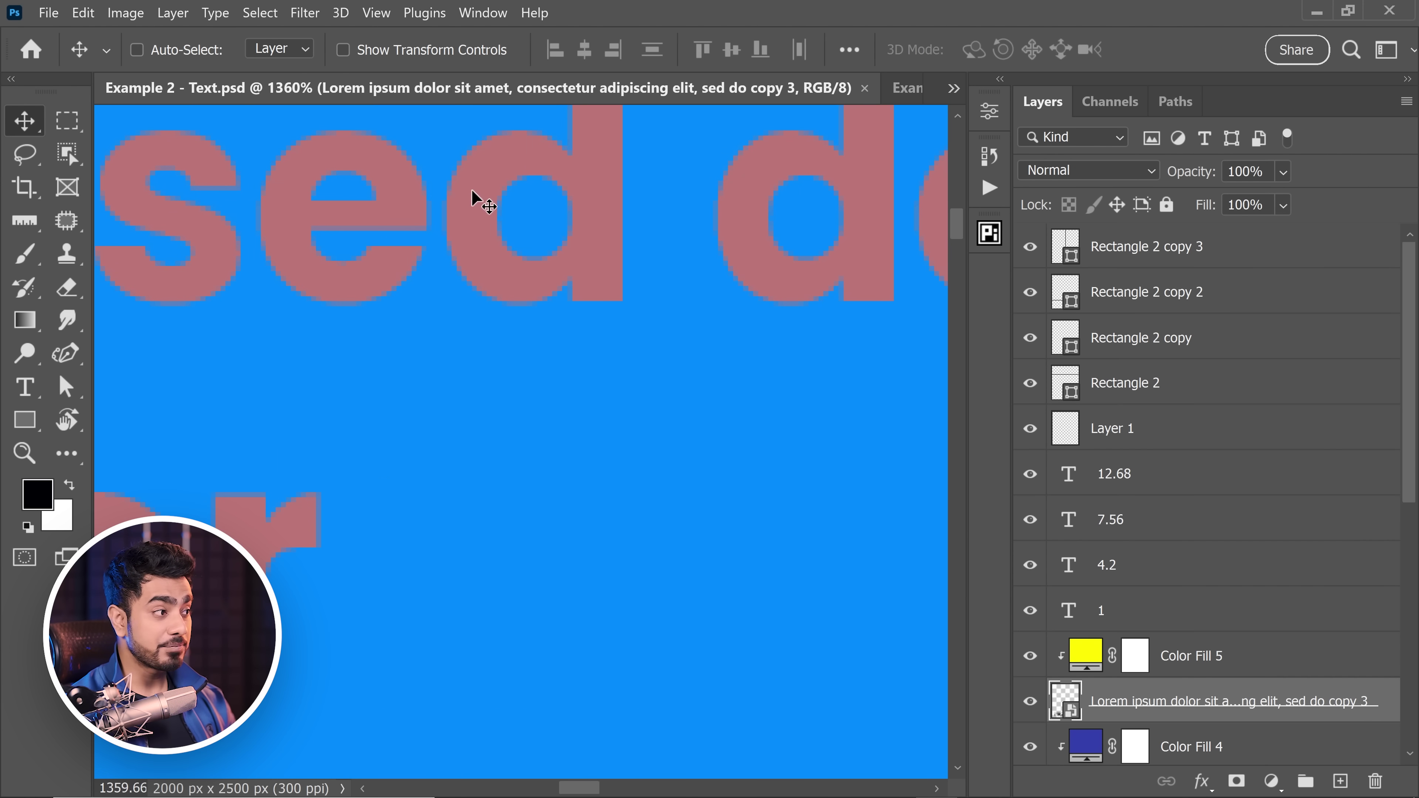
{"action": "scroll", "coordinate": [601, 361], "scroll_direction": "down", "scroll_amount": 10}
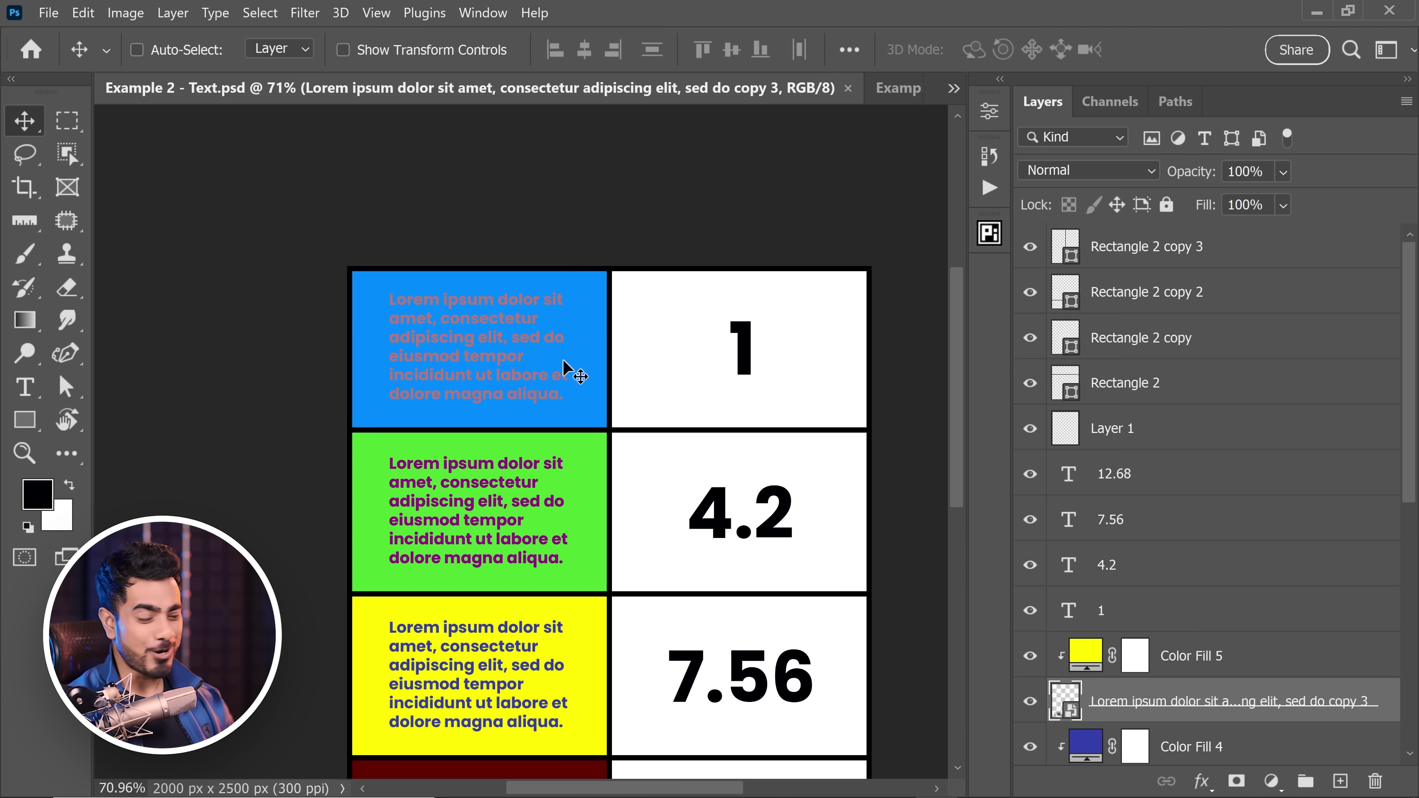
{"action": "scroll", "coordinate": [522, 361], "scroll_direction": "up", "scroll_amount": 3}
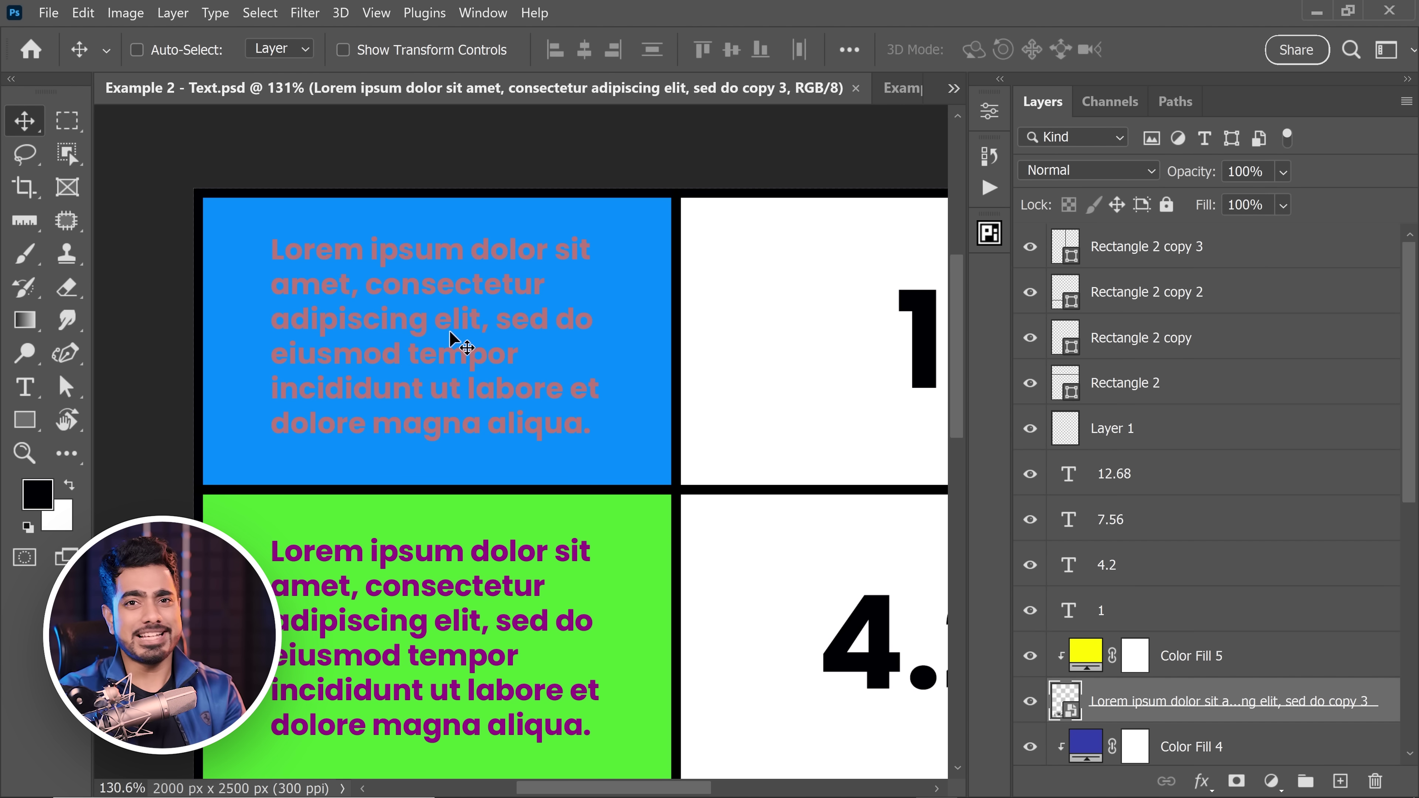
{"action": "key", "text": "ctrl"}
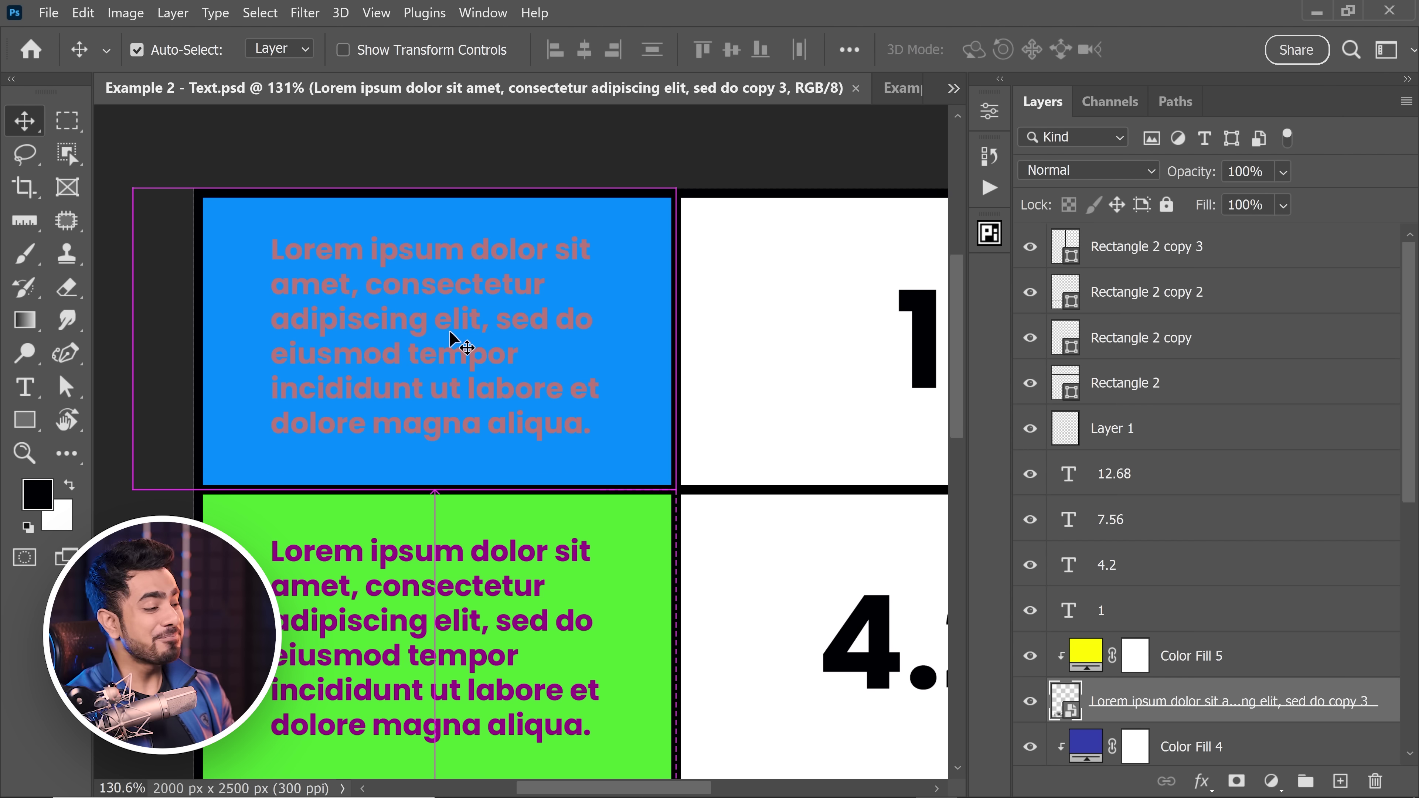
{"action": "key", "text": "ctrl+0"}
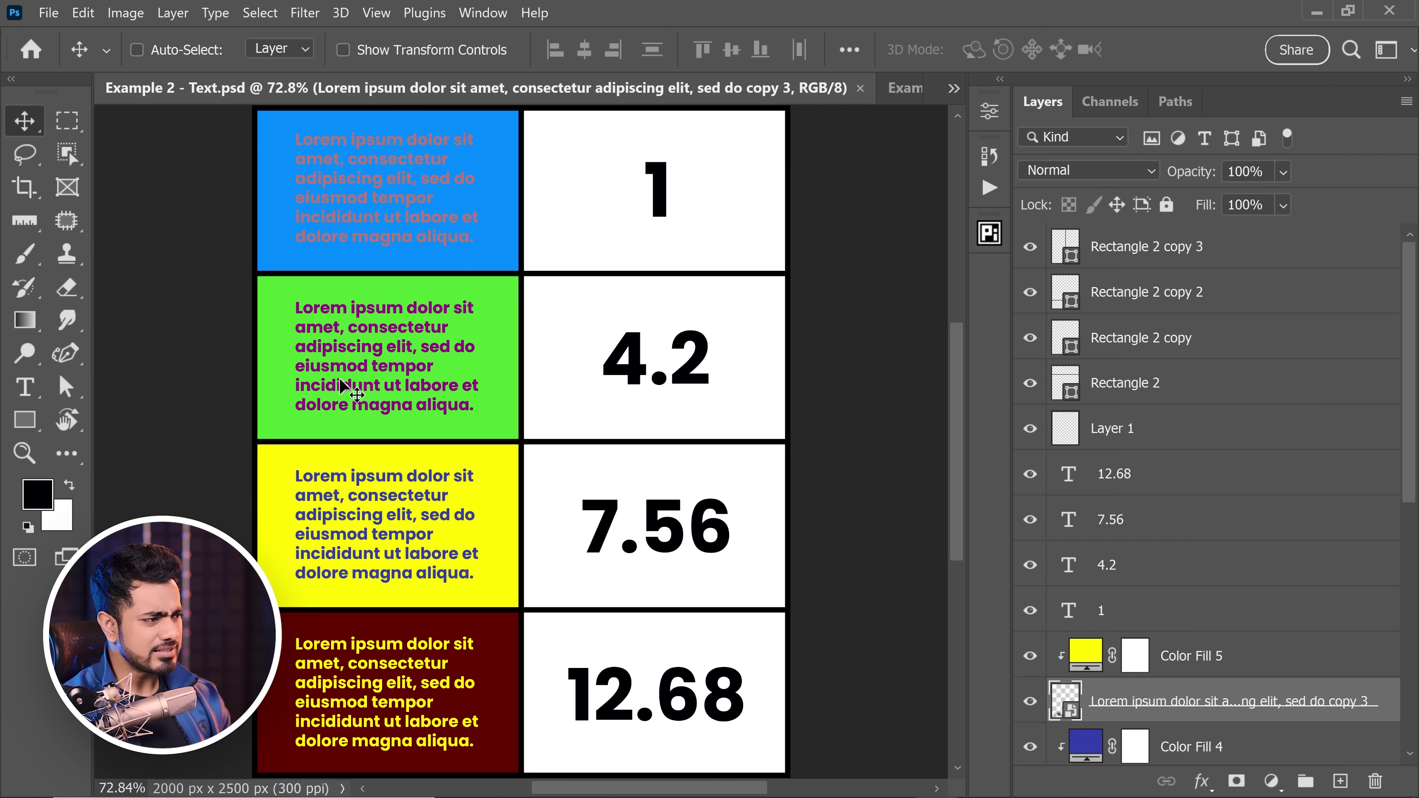
{"action": "left_click_drag", "start_coordinate": [379, 352], "coordinate": [416, 336]}
{"action": "left_click_drag", "start_coordinate": [525, 355], "coordinate": [463, 372]}
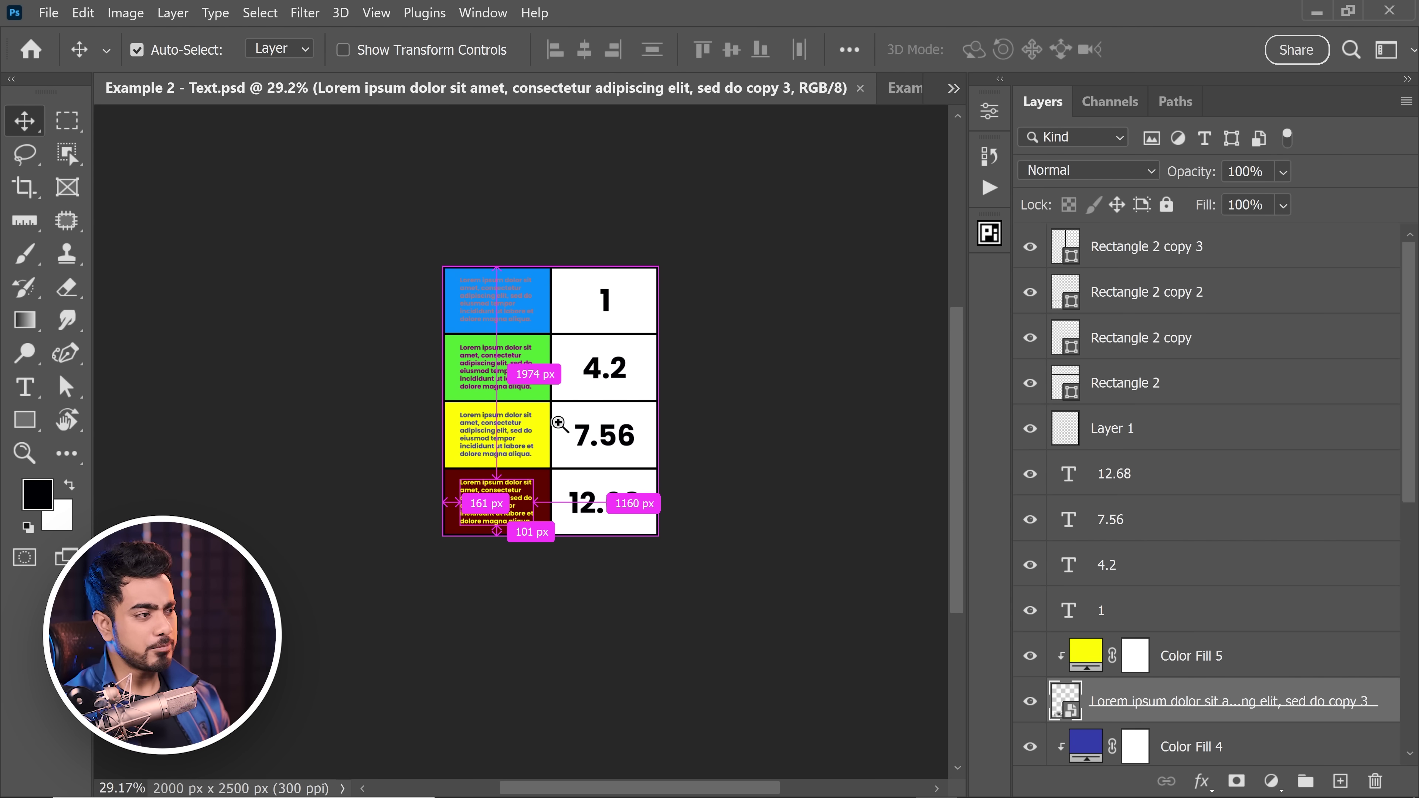
{"action": "left_click_drag", "start_coordinate": [559, 423], "coordinate": [592, 422]}
{"action": "key", "text": "ctrl+0"}
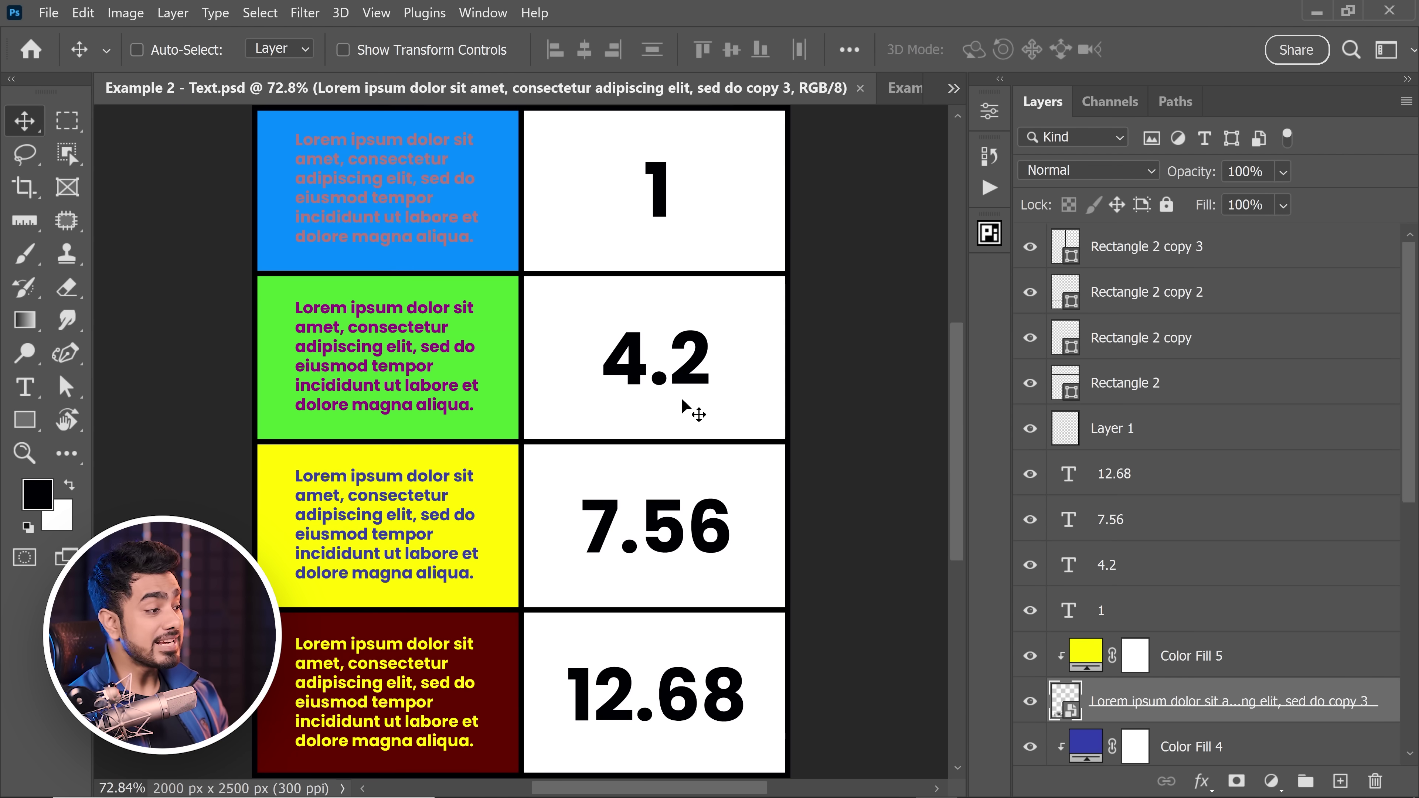
{"action": "mouse_move", "coordinate": [573, 469]}
{"action": "left_mouse_down"}
{"action": "mouse_move", "coordinate": [560, 491]}
{"action": "mouse_move", "coordinate": [549, 482]}
{"action": "left_mouse_up"}
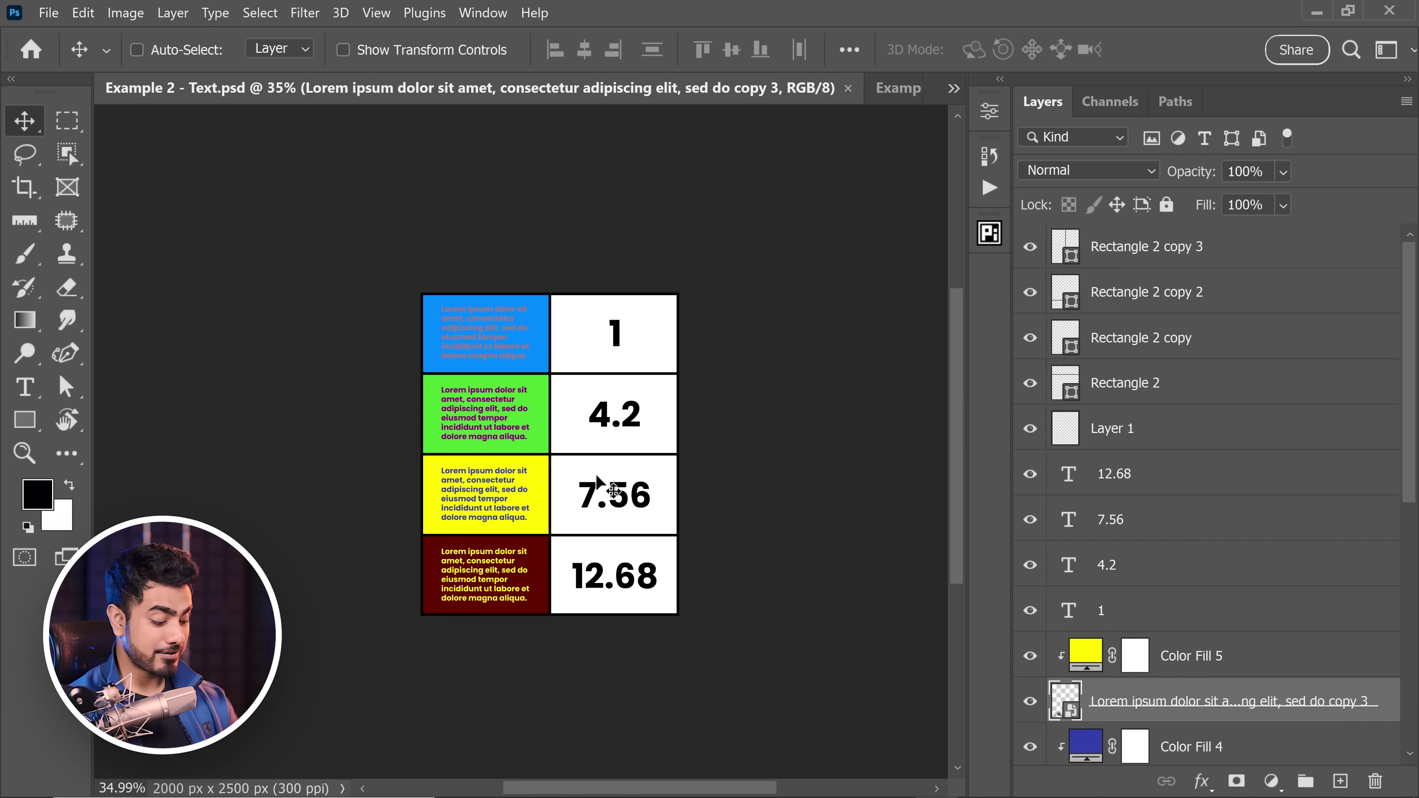
{"action": "key", "text": "ctrl+0"}
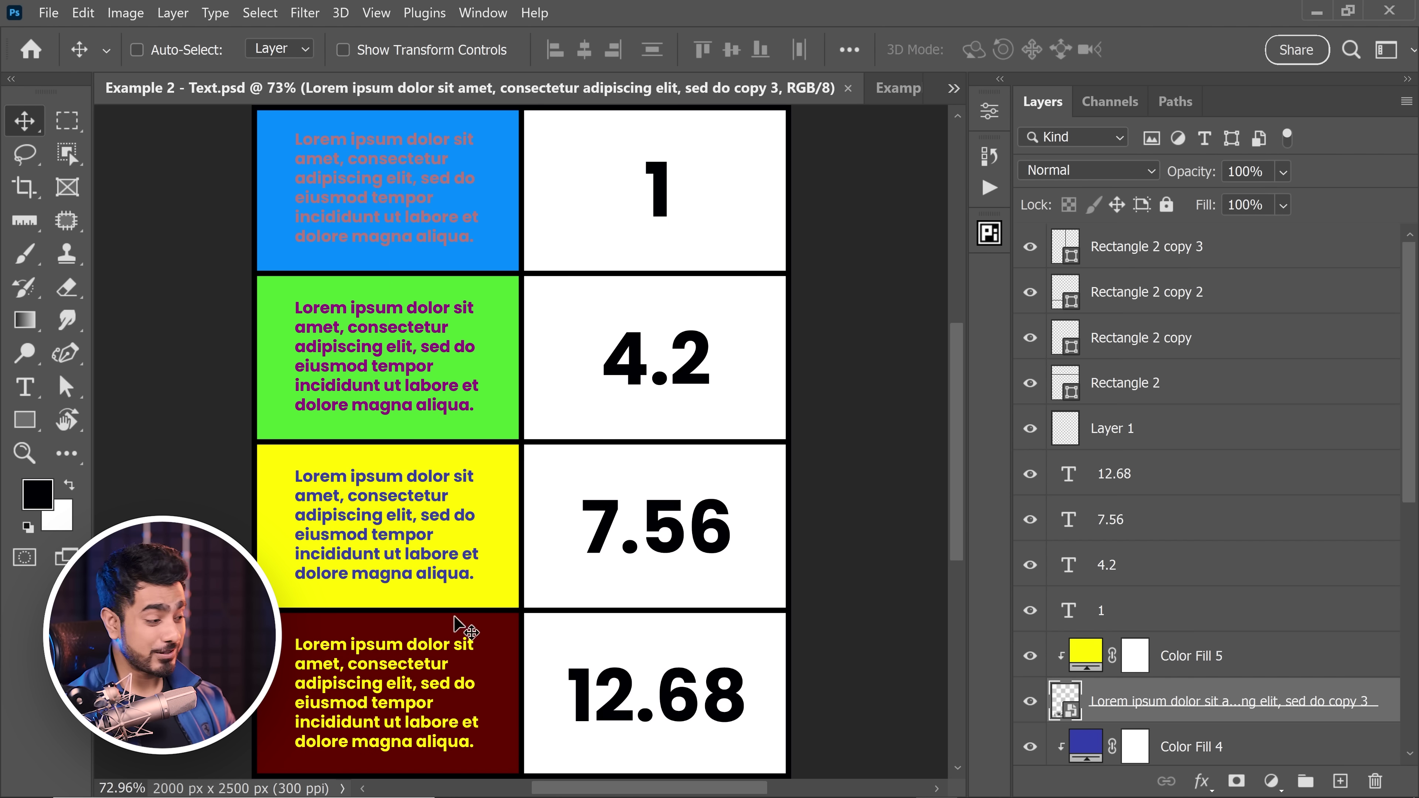
{"action": "left_click_drag", "start_coordinate": [419, 687], "coordinate": [466, 581]}
{"action": "left_click", "coordinate": [466, 581], "text": "ctrl"}
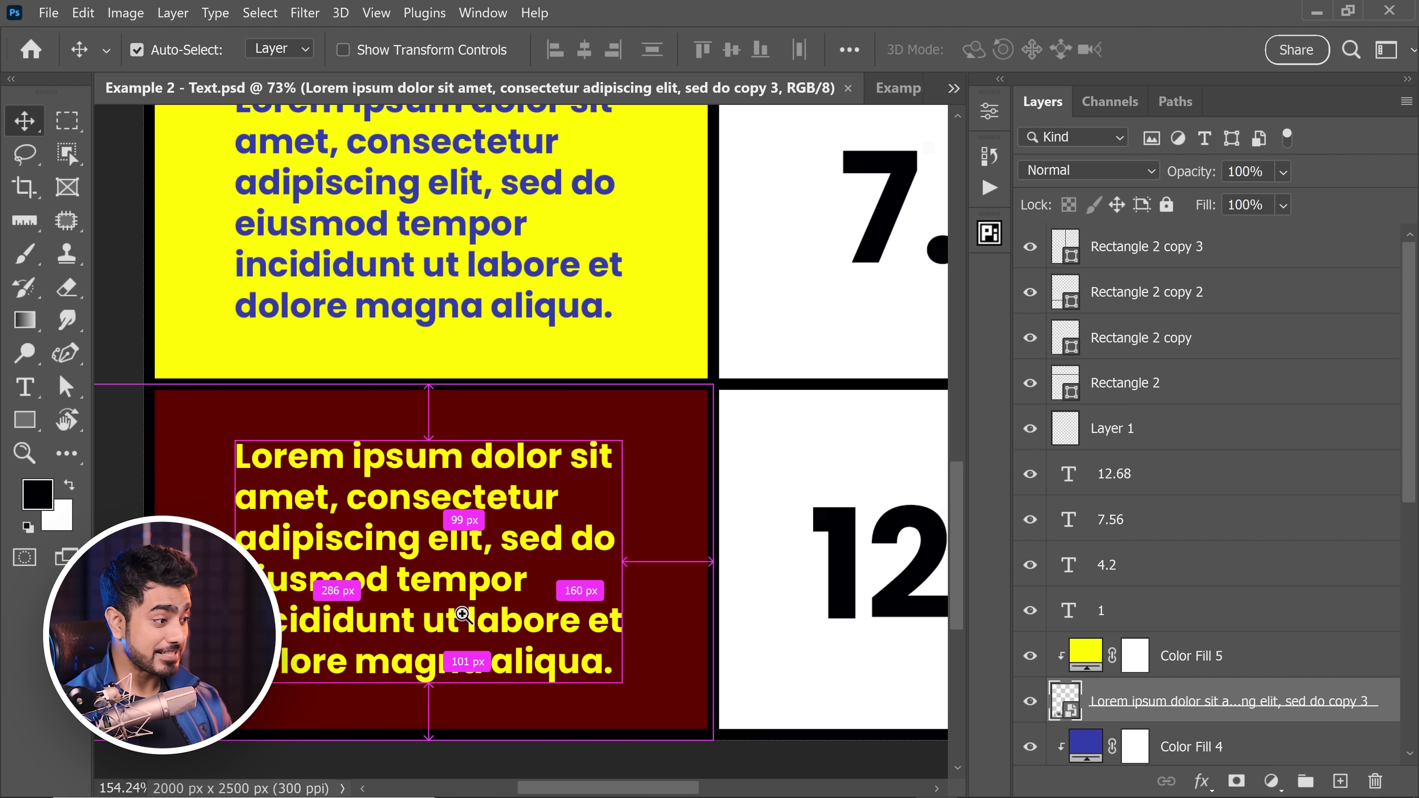
{"action": "key", "text": "ctrl+0"}
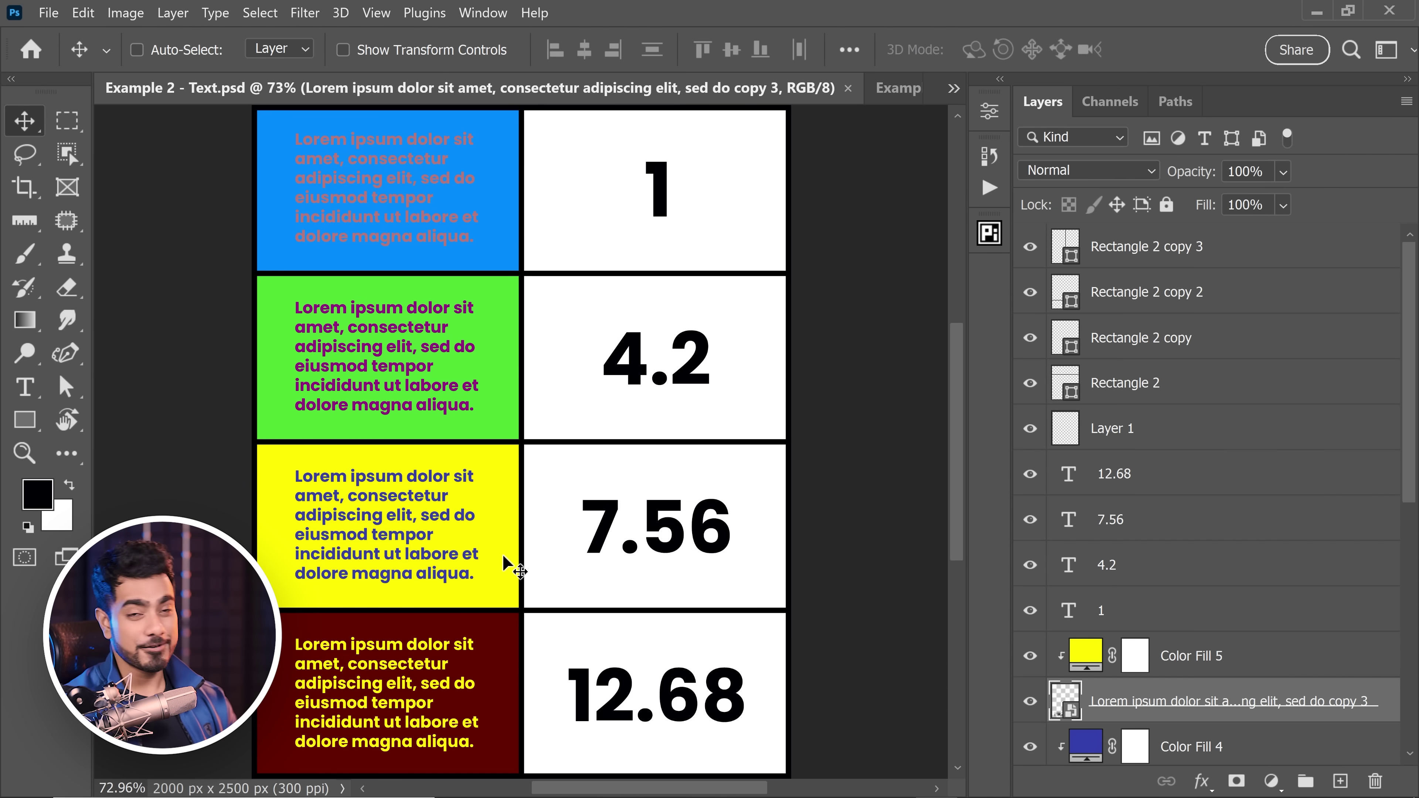
{"action": "left_click", "coordinate": [706, 215], "text": "ctrl"}
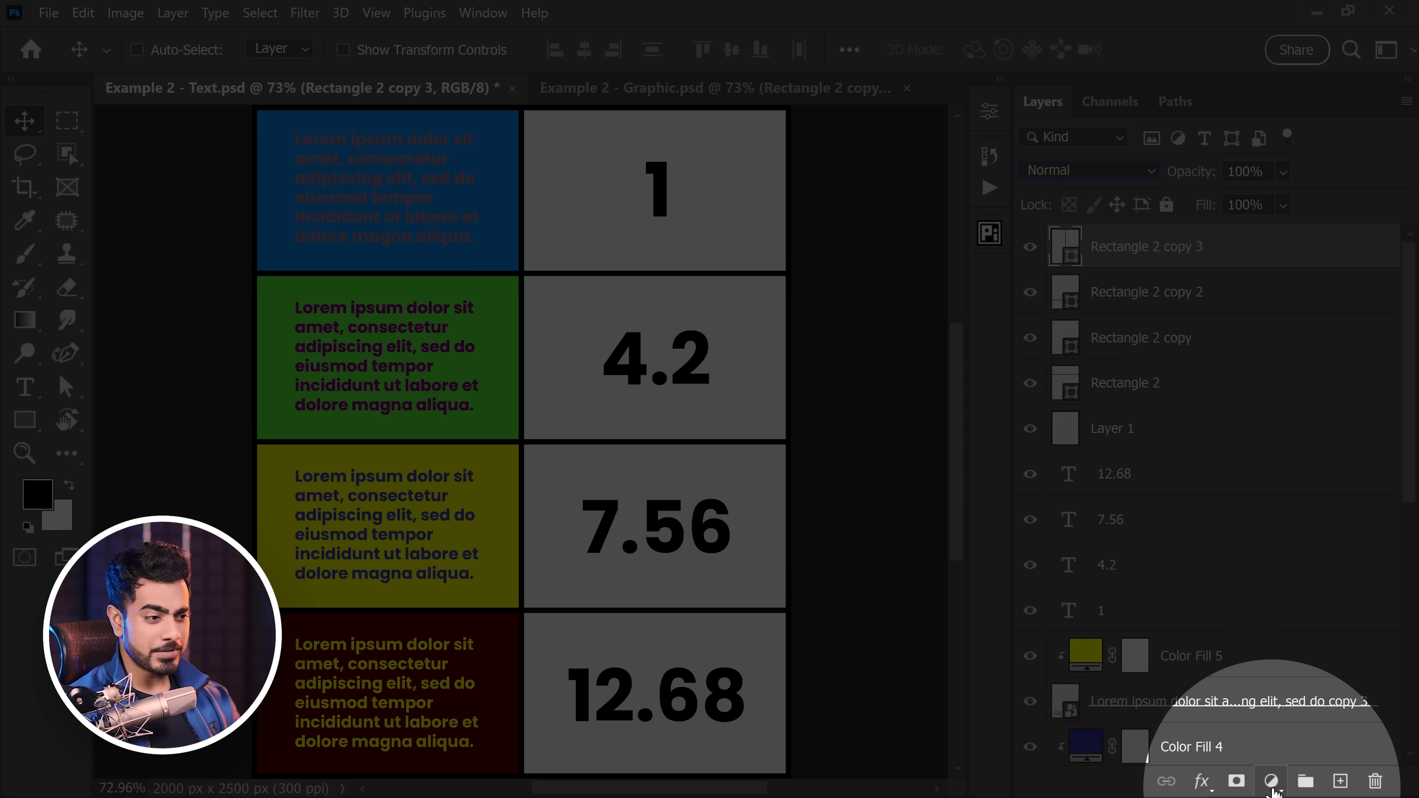
{"action": "left_click", "coordinate": [1271, 782]}
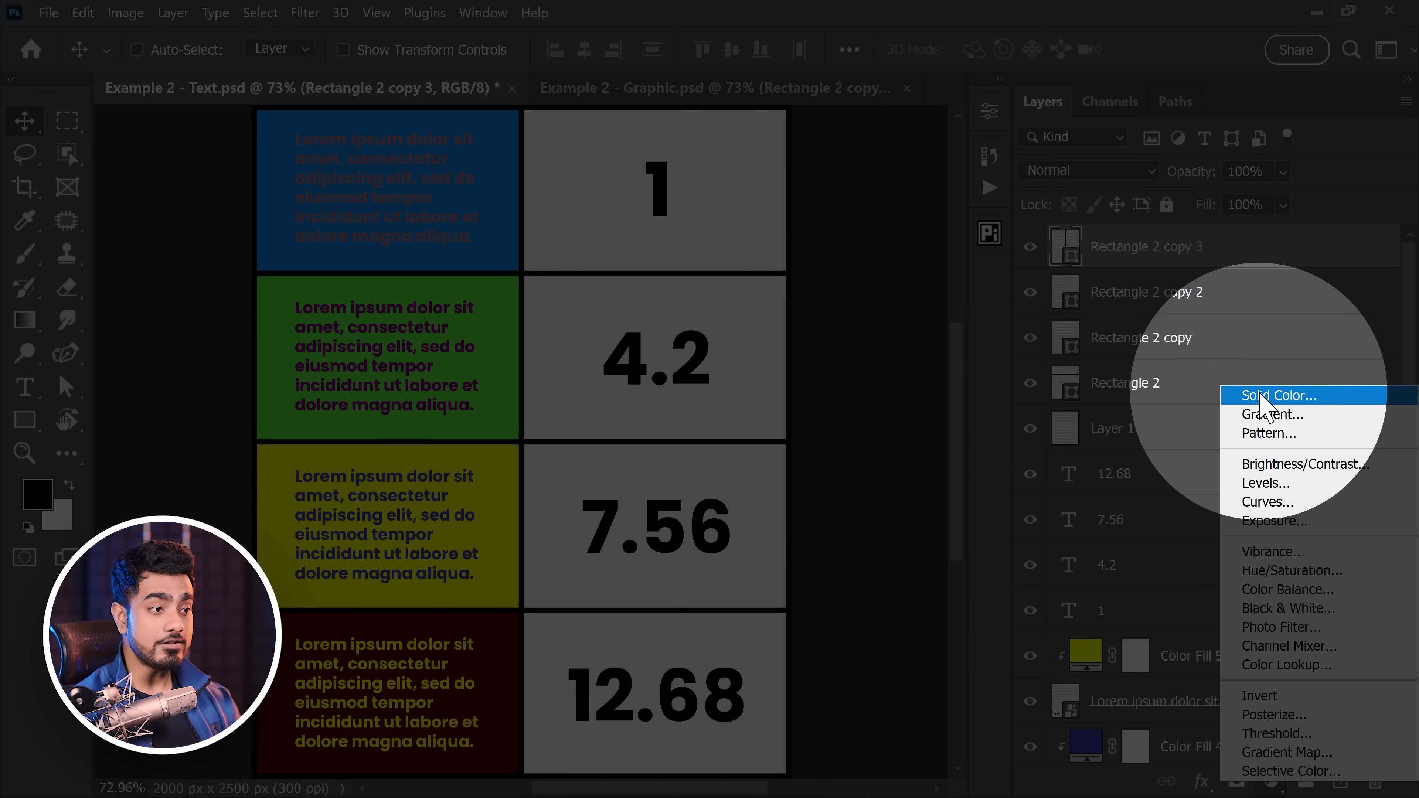
{"action": "left_click", "coordinate": [1265, 396]}
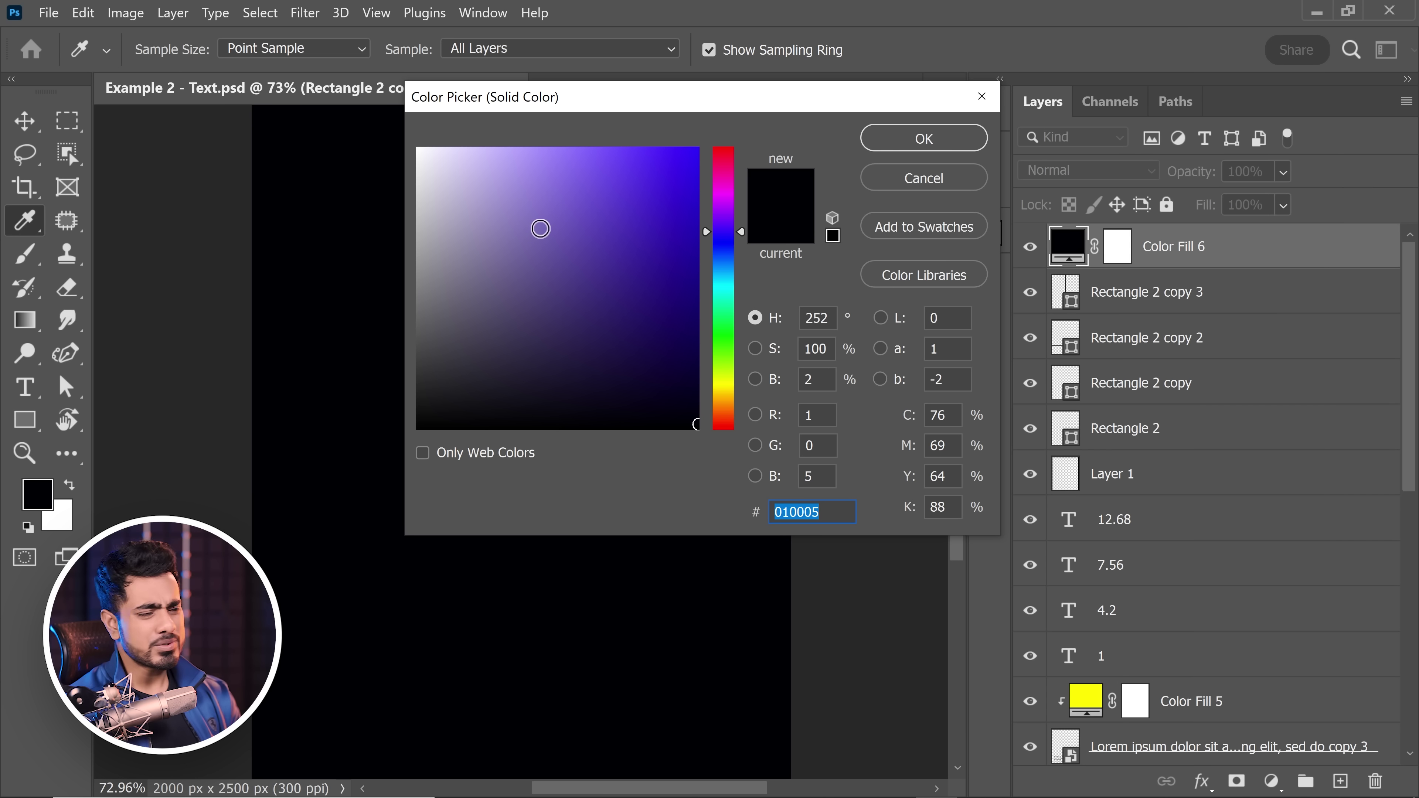
{"action": "left_click_drag", "start_coordinate": [380, 151], "coordinate": [366, 286]}
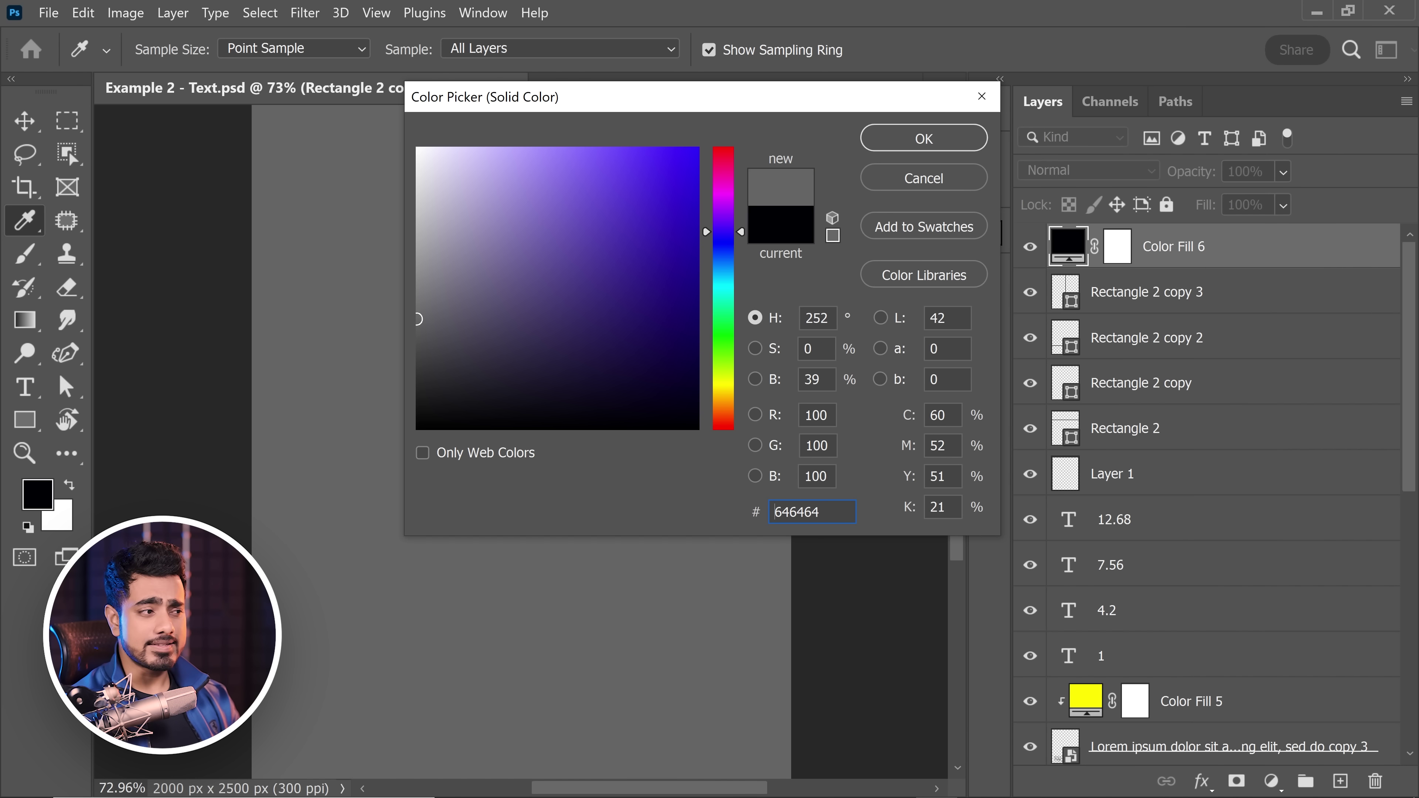
{"action": "left_click", "coordinate": [934, 141]}
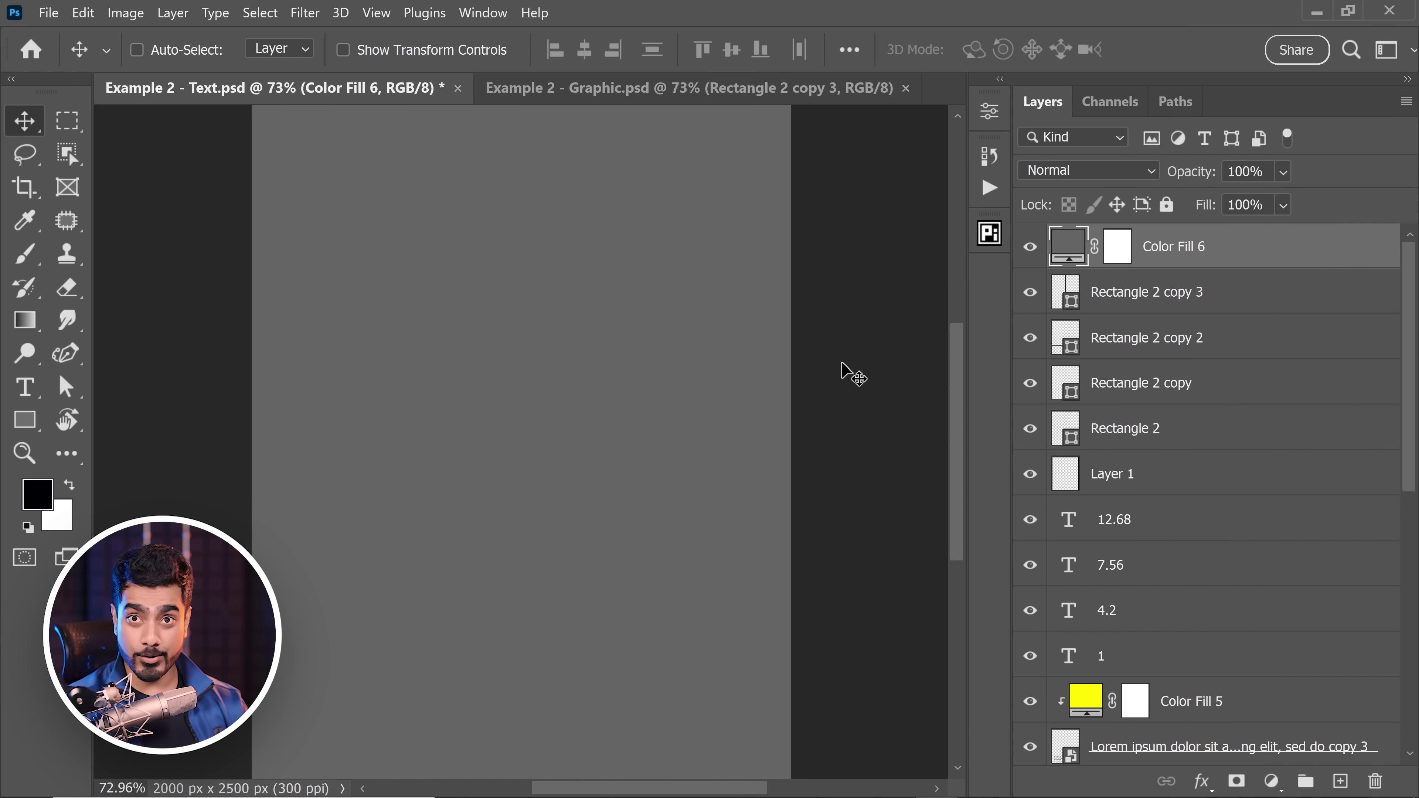
{"action": "left_click", "coordinate": [1087, 170]}
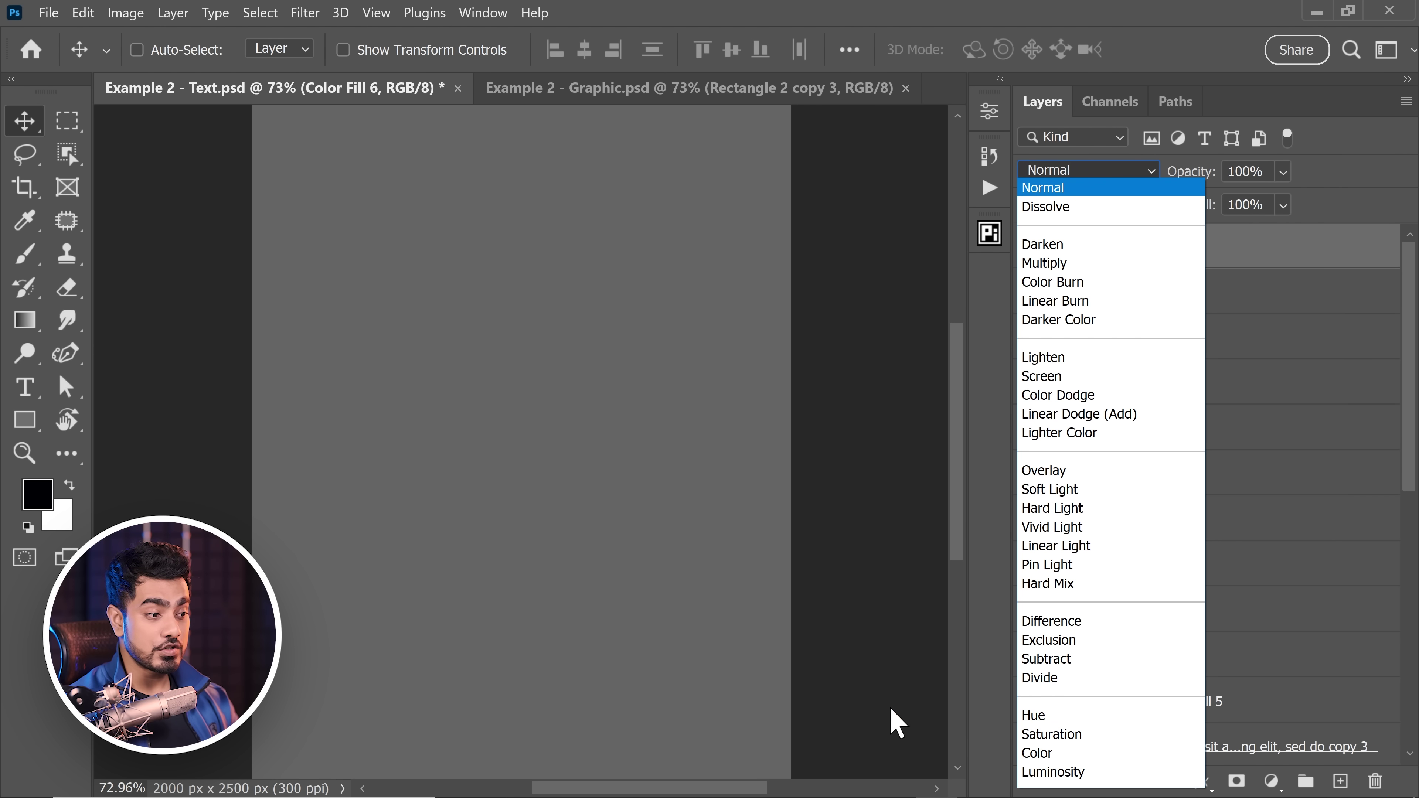
{"action": "left_click", "coordinate": [1031, 753]}
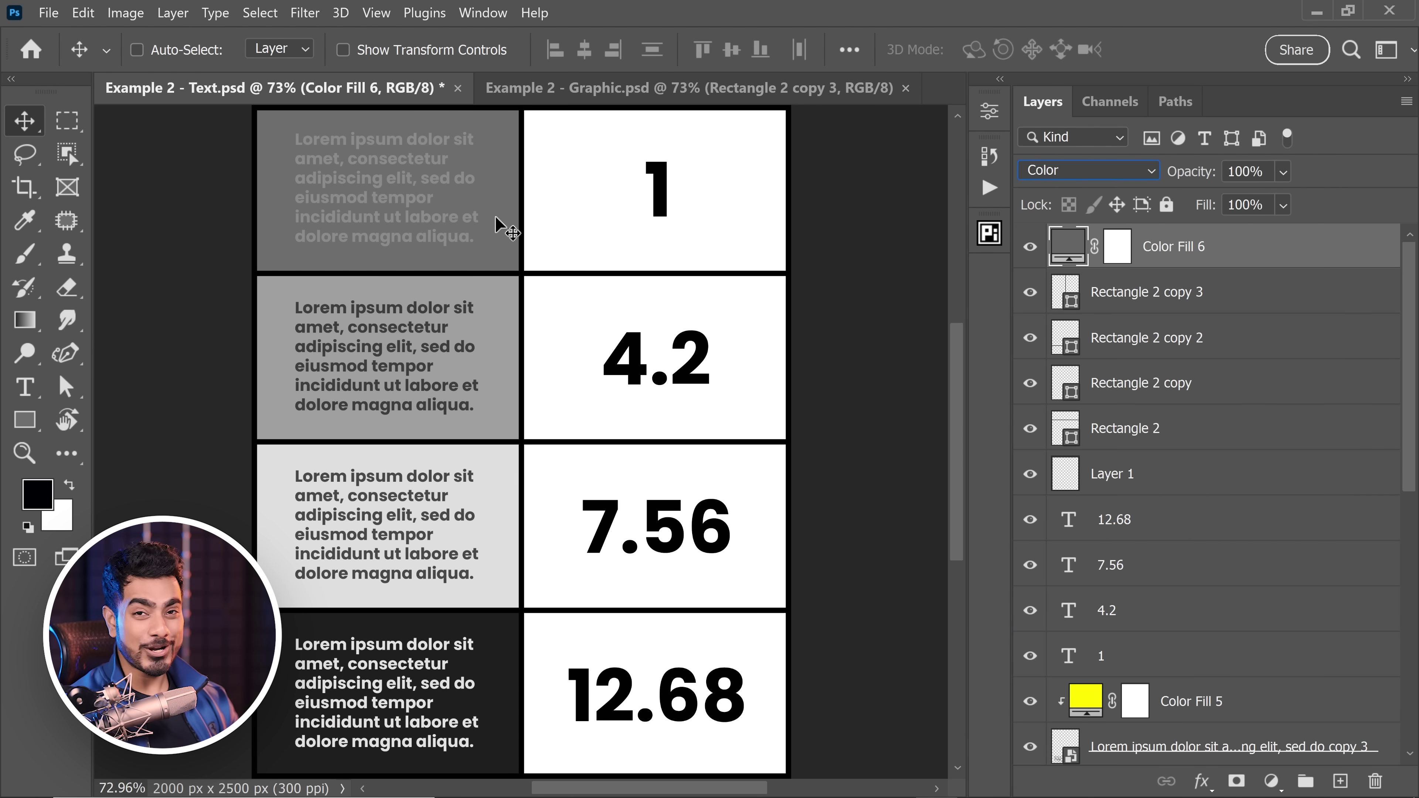
{"action": "scroll", "coordinate": [425, 190], "scroll_direction": "up", "scroll_amount": 5}
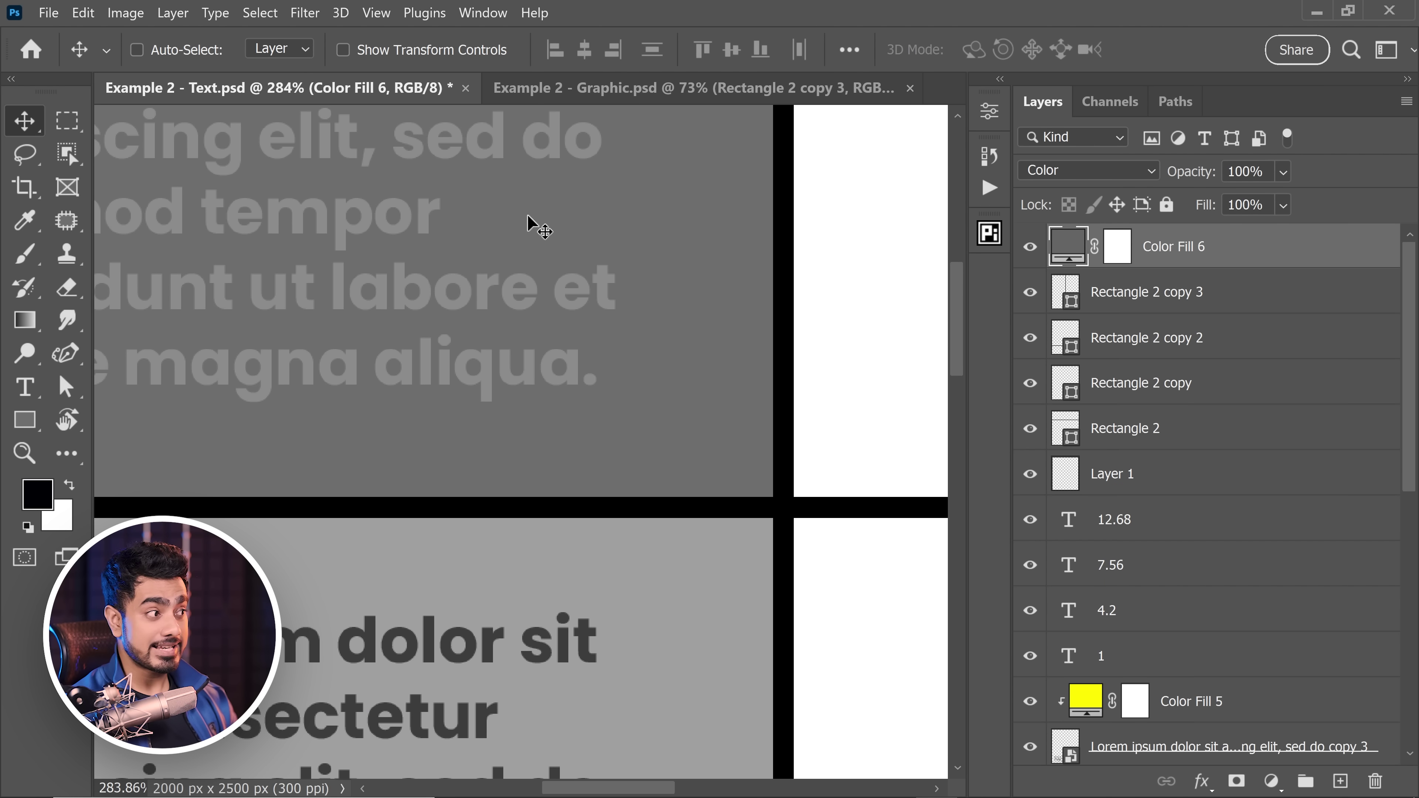
{"action": "key", "text": "ctrl+0"}
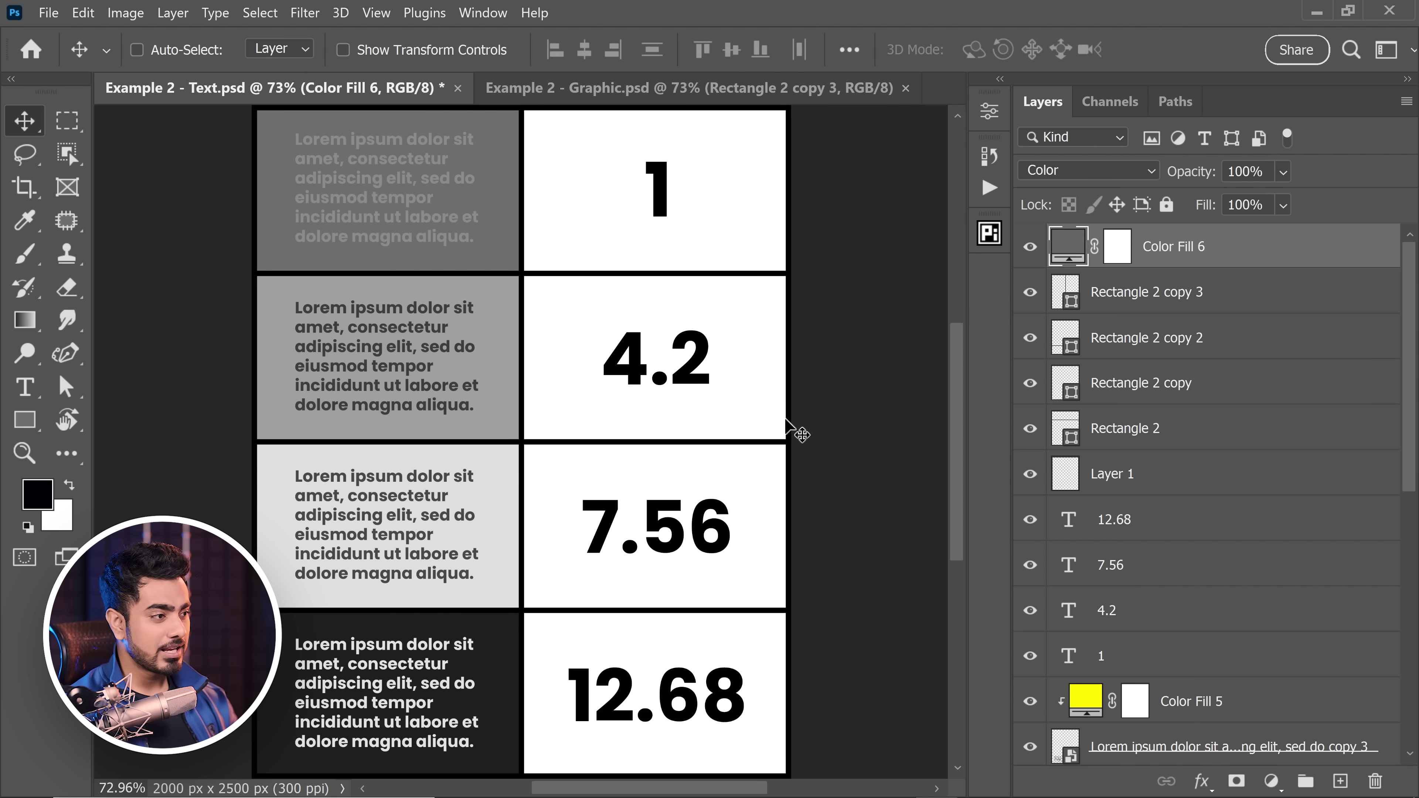
{"action": "scroll", "coordinate": [454, 367], "scroll_direction": "up", "scroll_amount": 5}
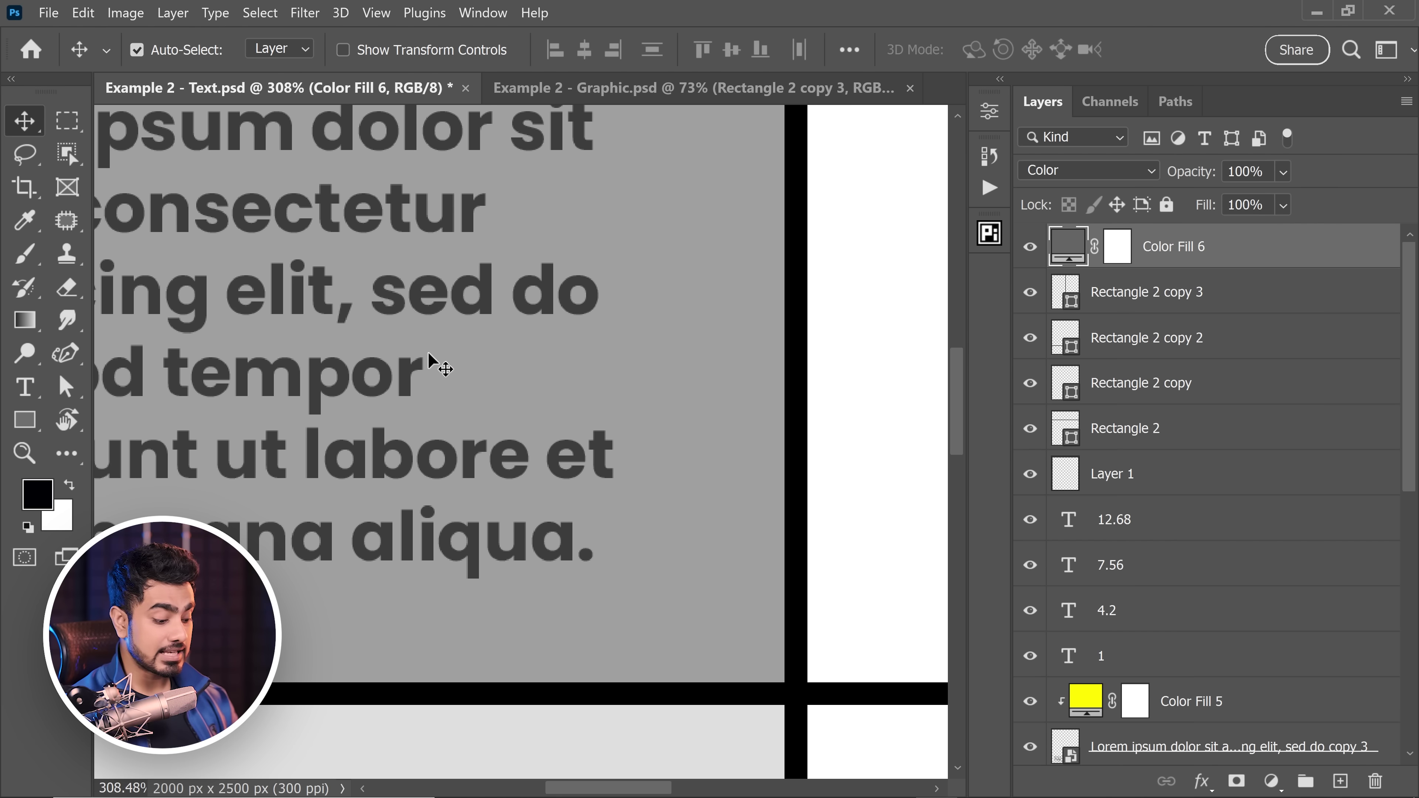
{"action": "key", "text": "ctrl+0"}
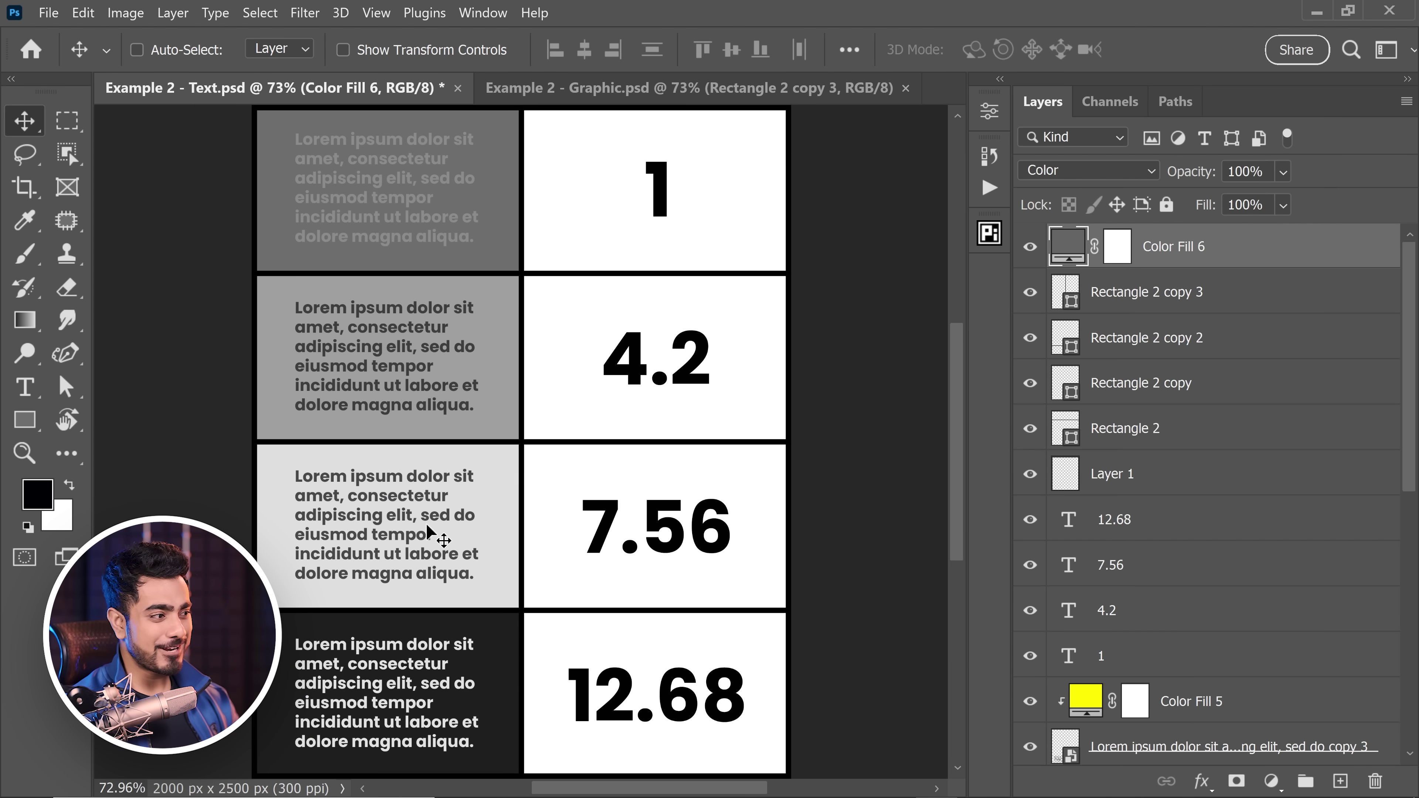
{"action": "scroll", "coordinate": [437, 527], "scroll_direction": "up", "scroll_amount": 4}
Switch to Example 2 - Graphic.psd, magnify the top bird panels, then fit the artwork on screen
{"action": "key", "text": "ctrl+0"}
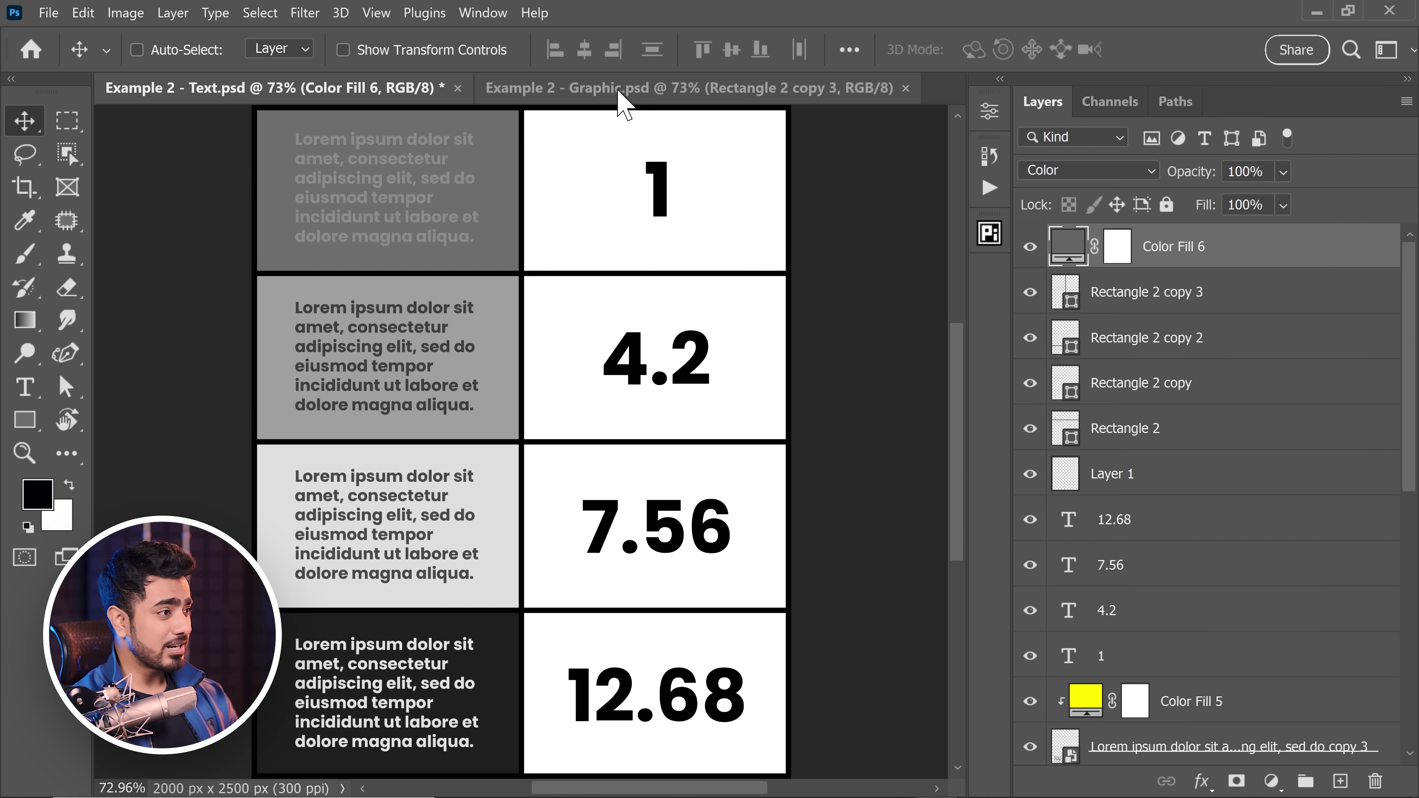
{"action": "left_click", "coordinate": [620, 93]}
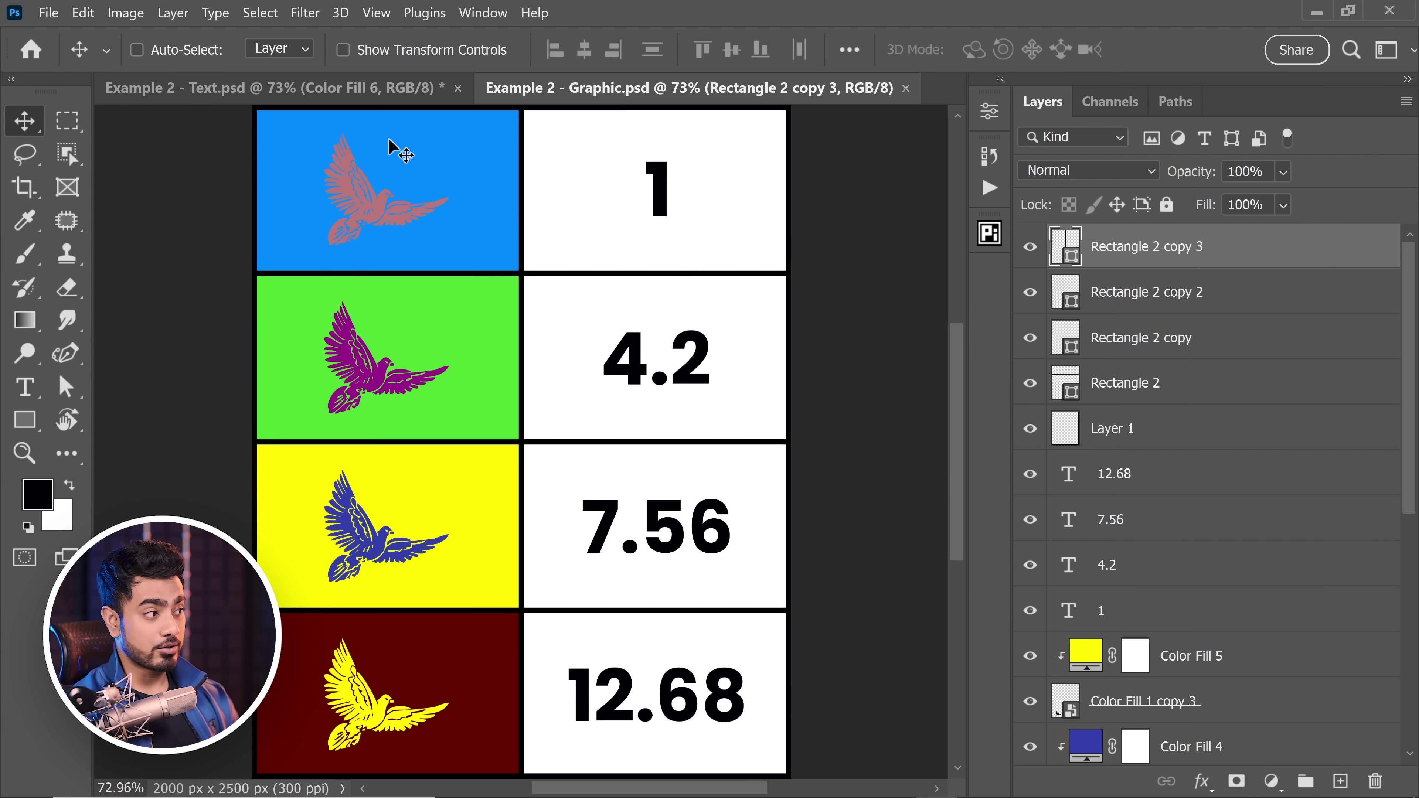
{"action": "key", "text": "ctrl+space"}
{"action": "left_click_drag", "start_coordinate": [407, 246], "coordinate": [404, 273]}
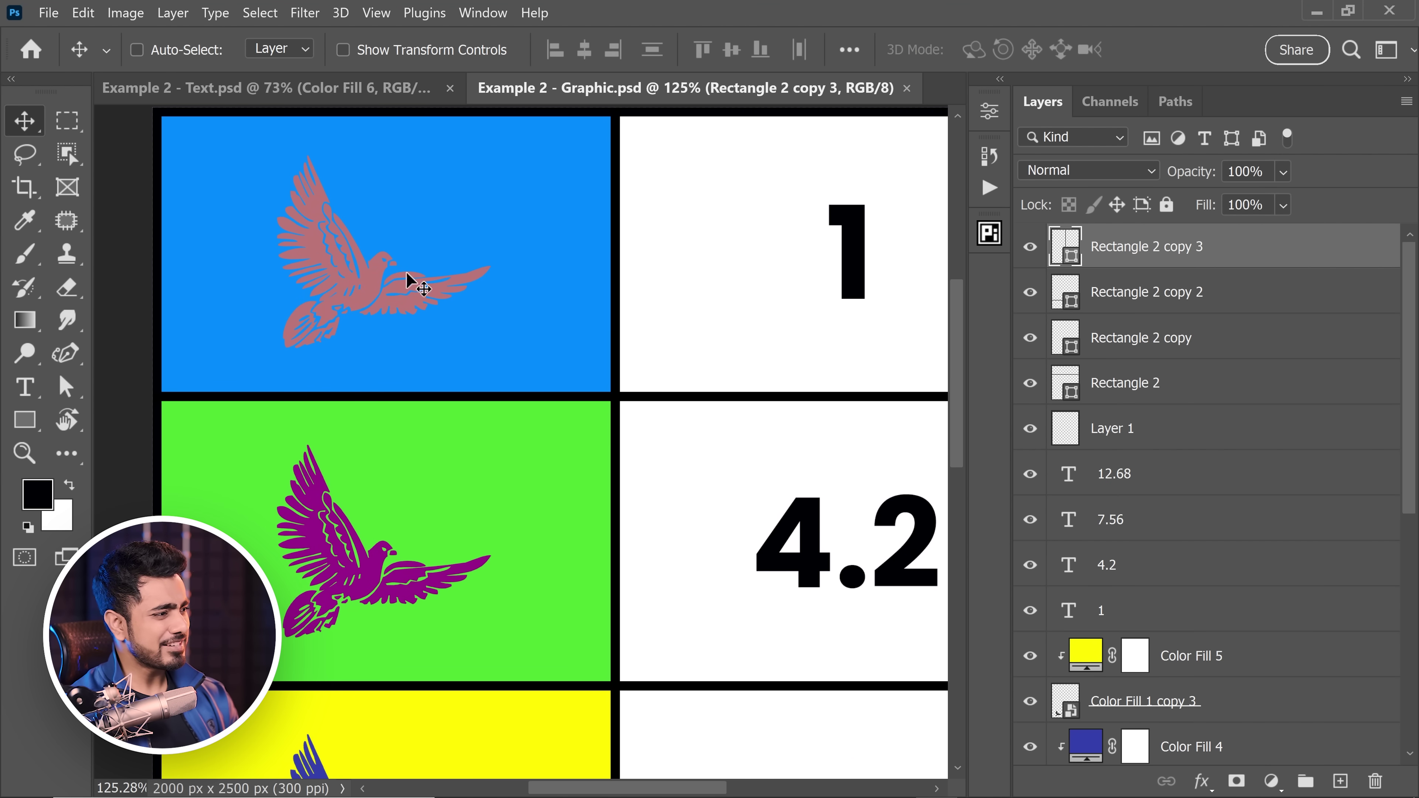
{"action": "key", "text": "ctrl+0"}
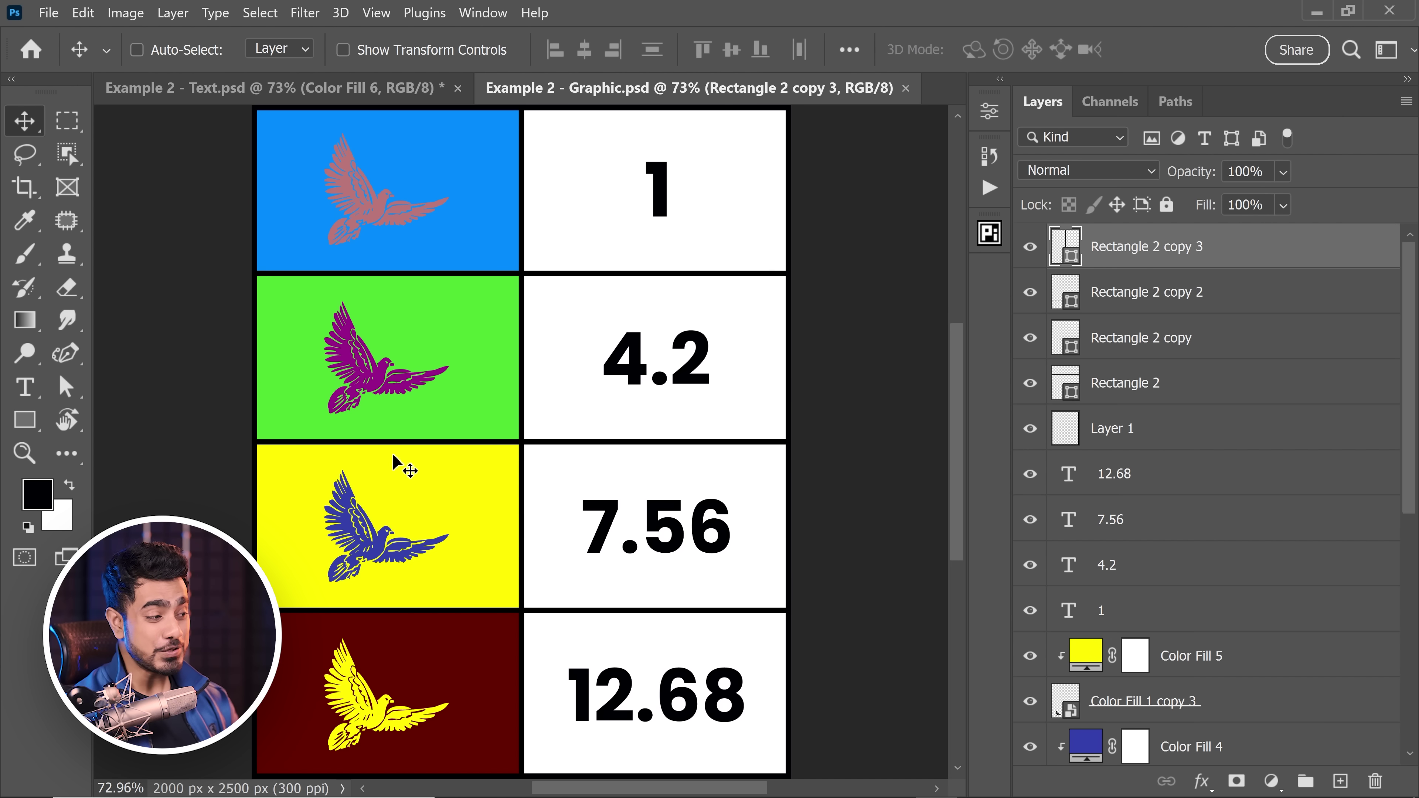
{"action": "scroll", "coordinate": [394, 463], "scroll_direction": "down", "scroll_amount": 3}
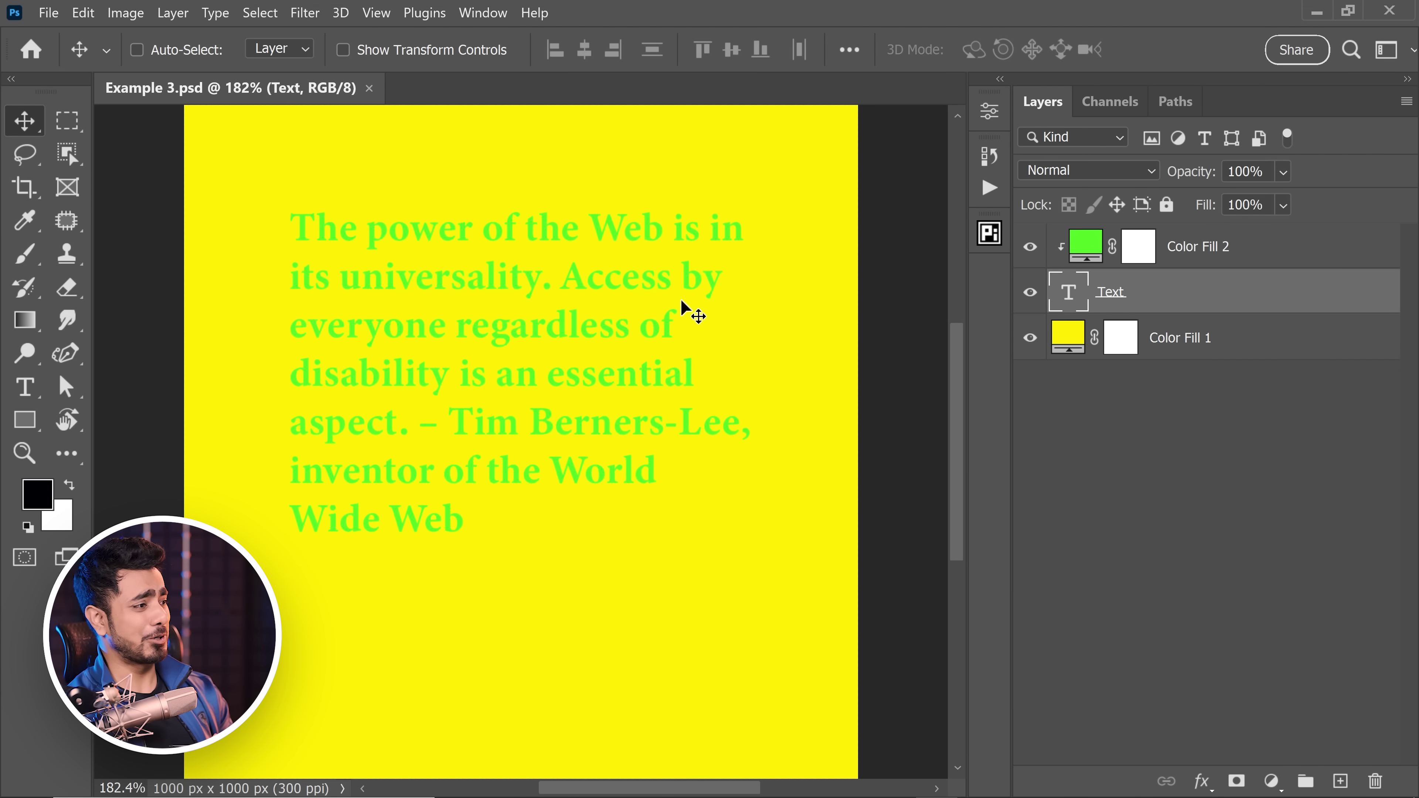
Zoom in on the green quote text in Example 3.psd
{"action": "left_click_drag", "start_coordinate": [543, 352], "coordinate": [583, 363]}
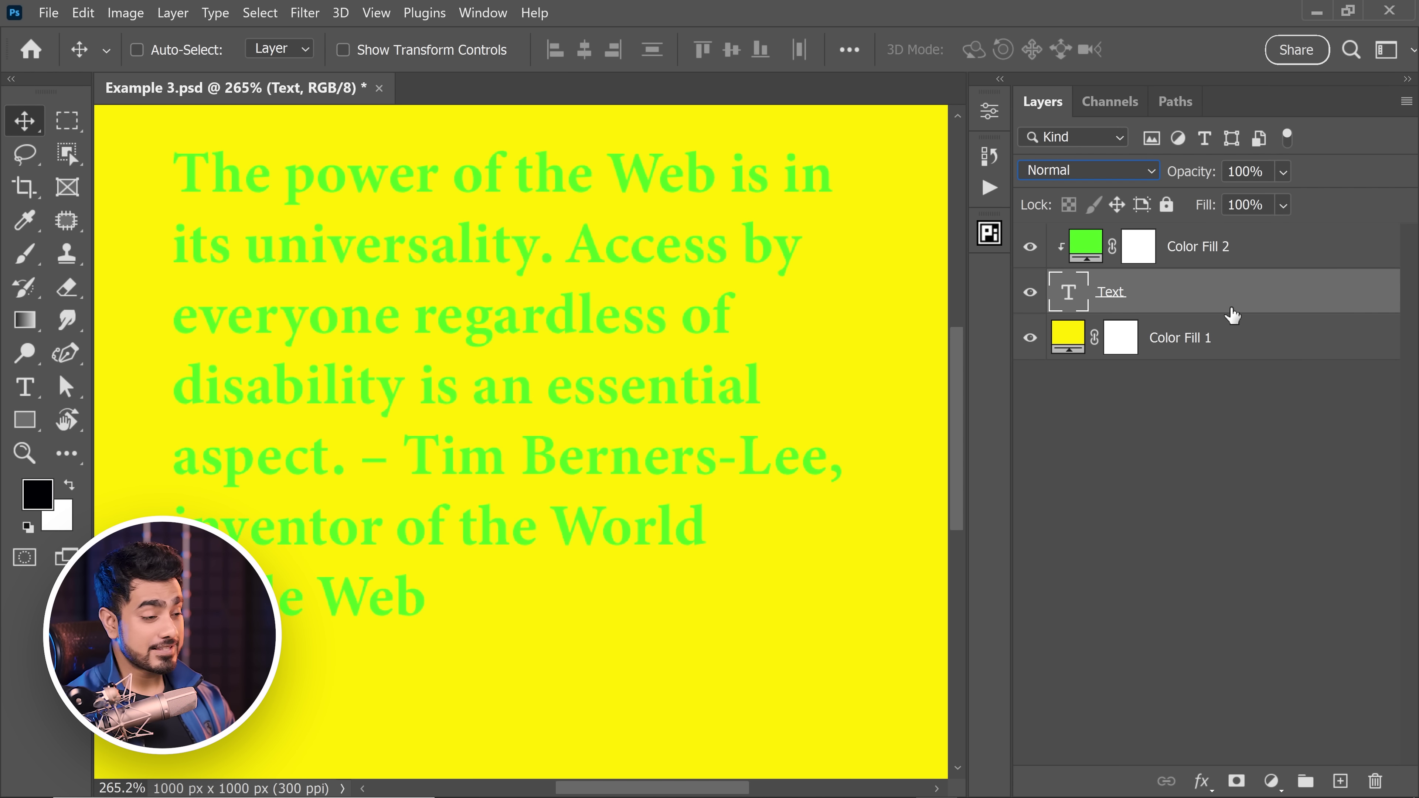
Add a #989898 Solid Color fill layer above Color Fill 2 using the Color blend mode
{"action": "left_click", "coordinate": [1260, 249]}
{"action": "left_click", "coordinate": [1275, 779]}
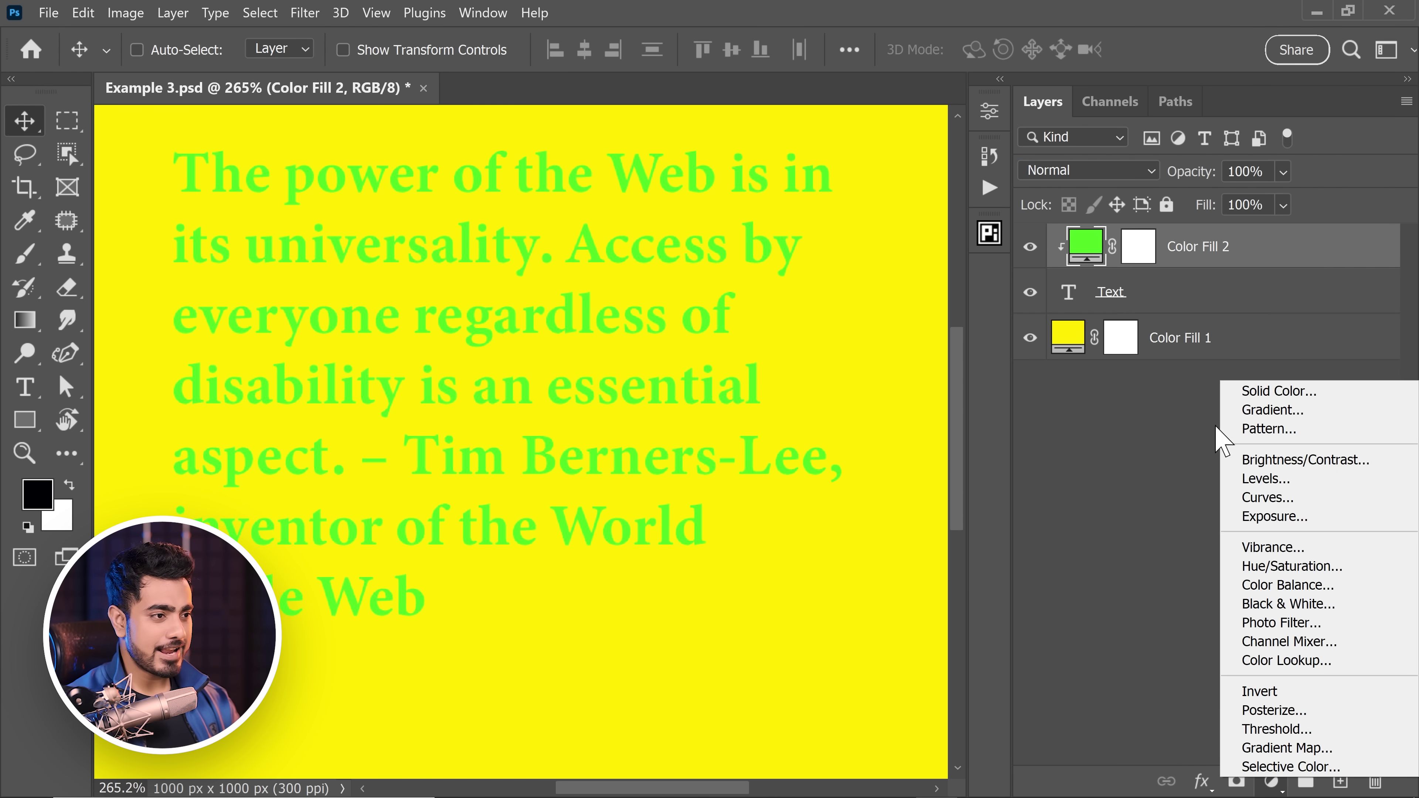
{"action": "left_click", "coordinate": [1249, 391]}
{"action": "left_click", "coordinate": [418, 260]}
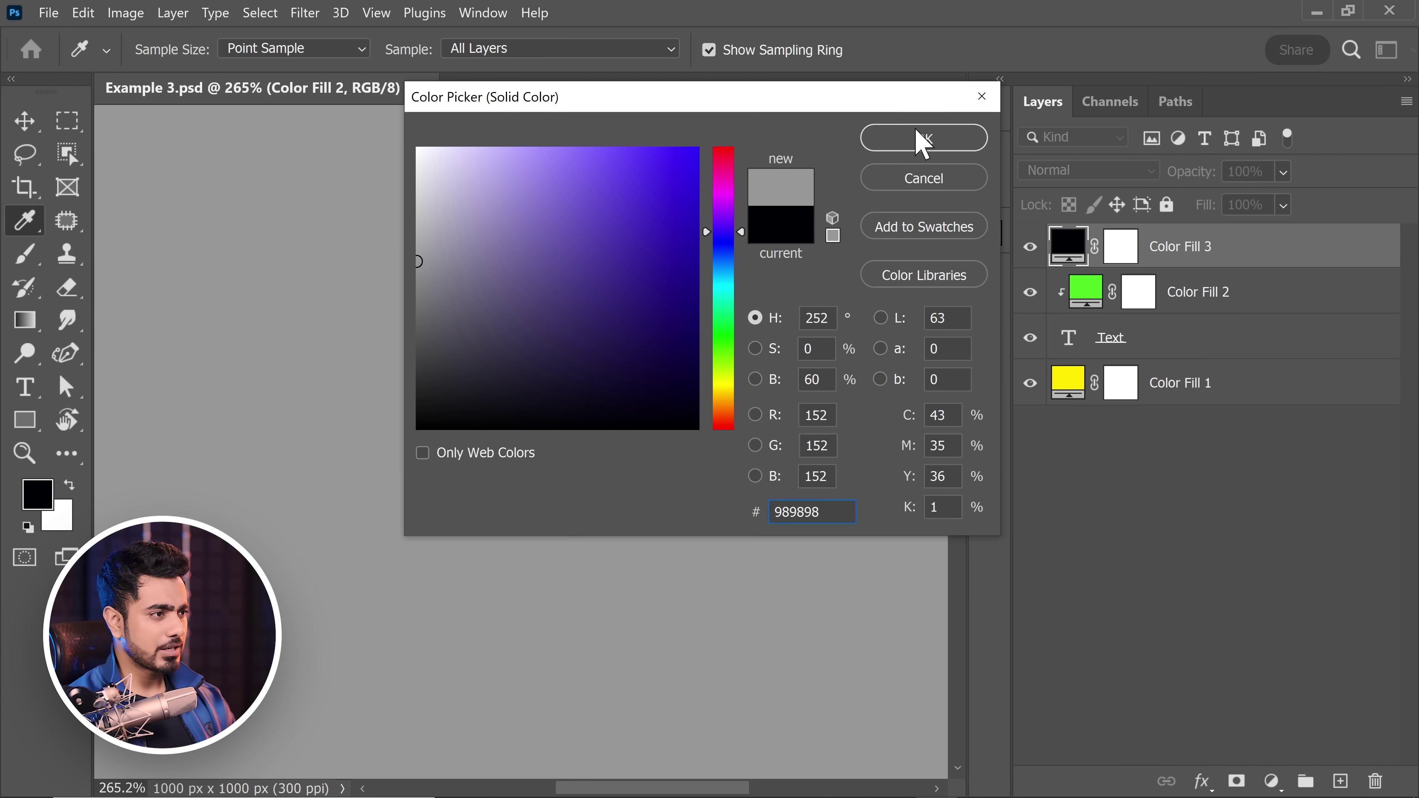
{"action": "left_click", "coordinate": [923, 138]}
{"action": "left_click", "coordinate": [1067, 171]}
{"action": "left_click", "coordinate": [1050, 751]}
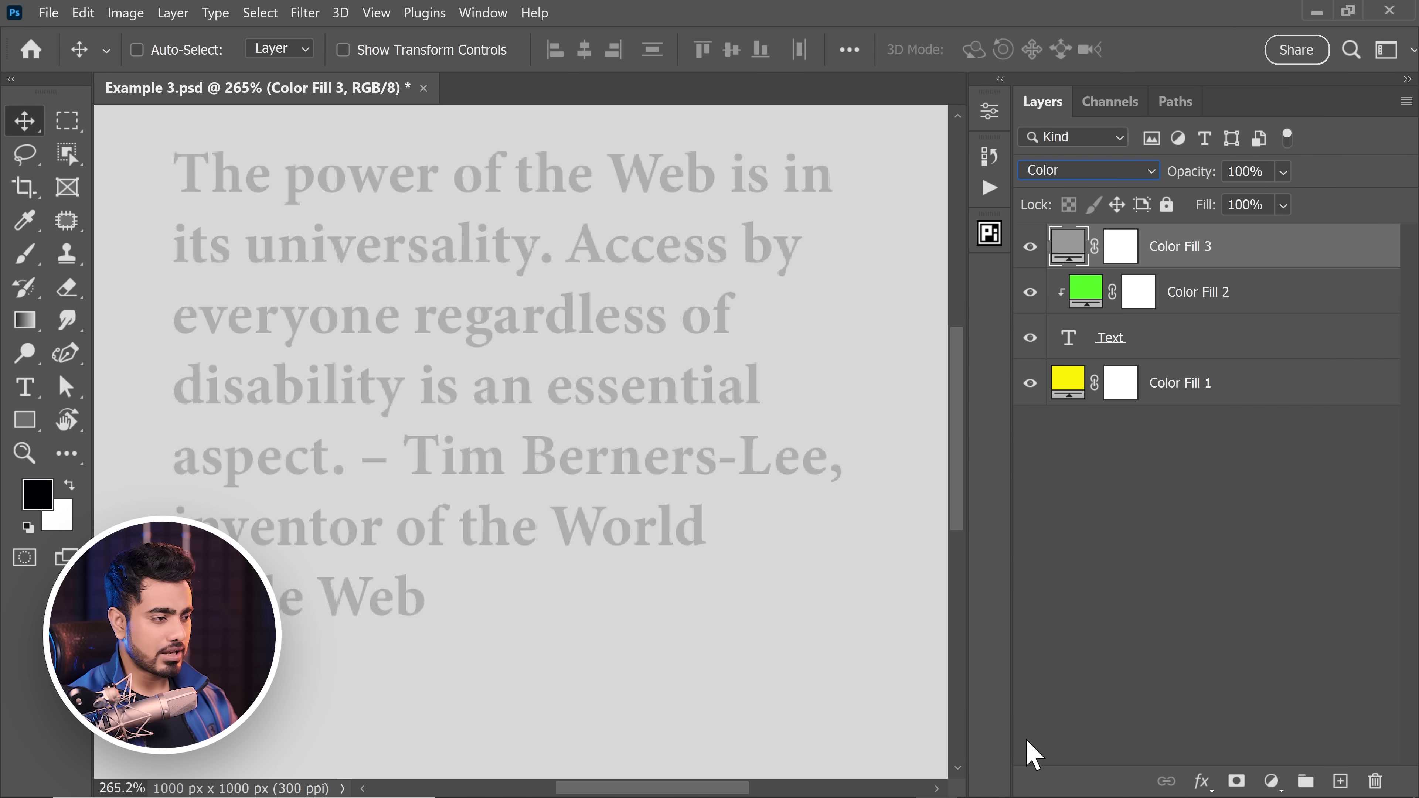
{"action": "key", "text": "ctrl+0"}
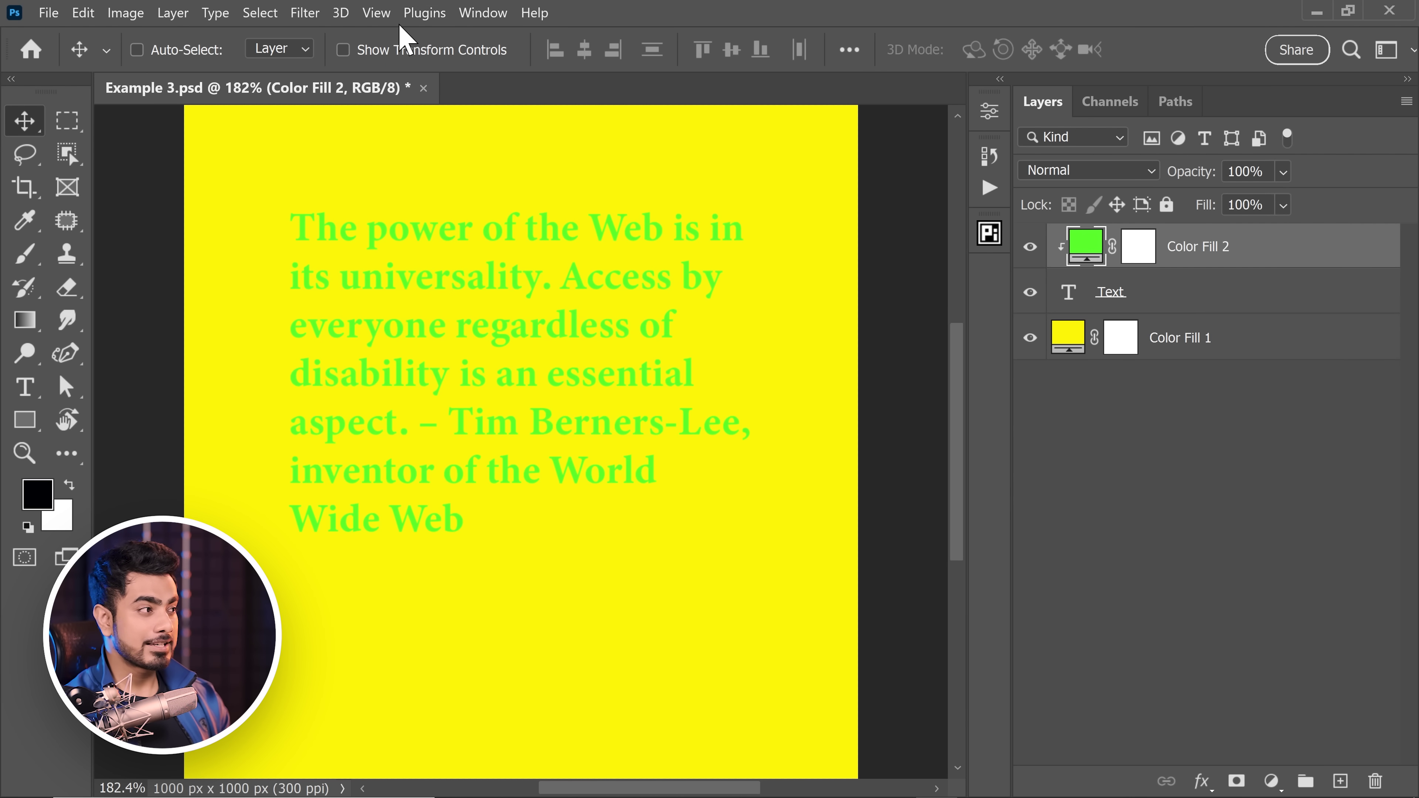
Proof the page with Color Blindness - Protanopia-type and magnify the faint text around 'regardless'
{"action": "left_click", "coordinate": [390, 17]}
{"action": "mouse_move", "coordinate": [458, 36]}
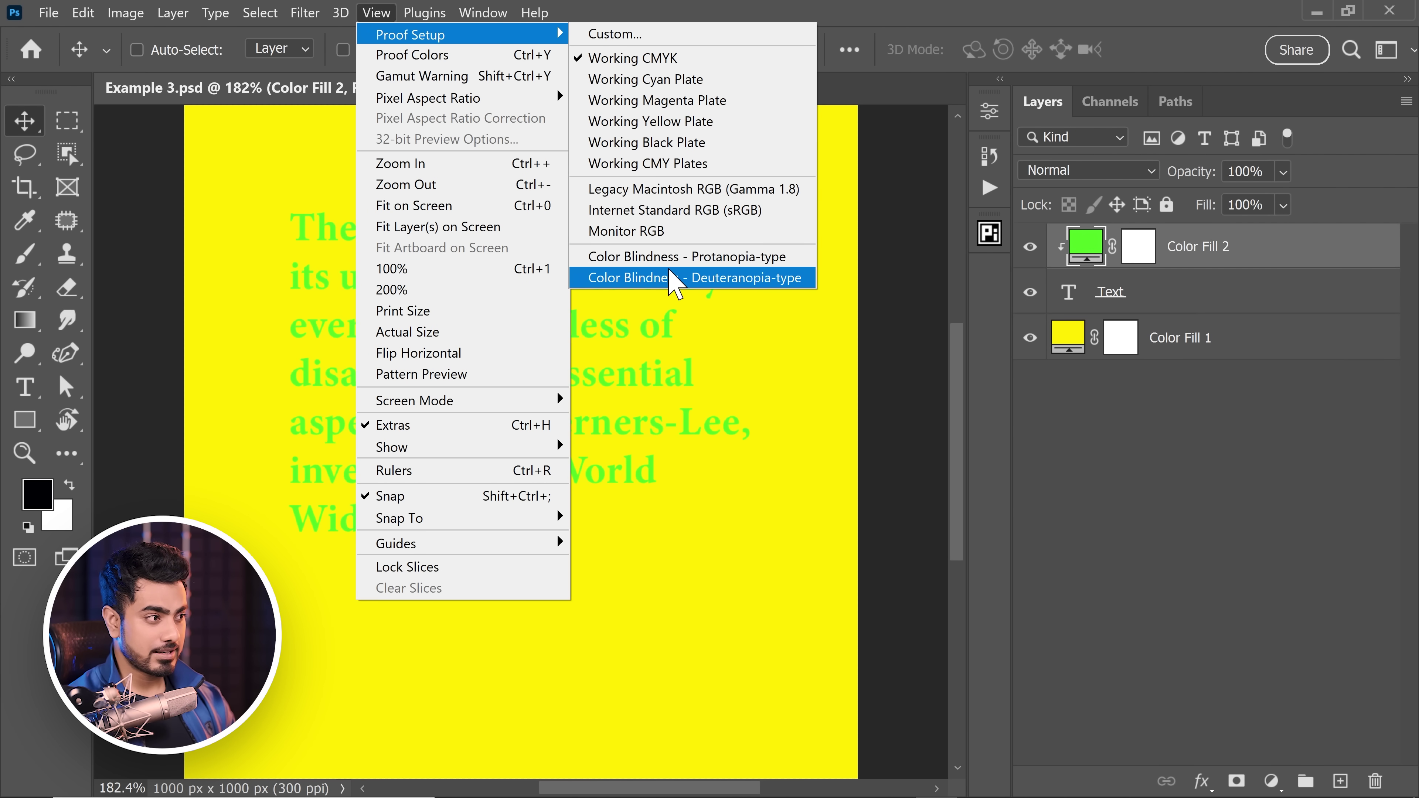
{"action": "left_click", "coordinate": [682, 258]}
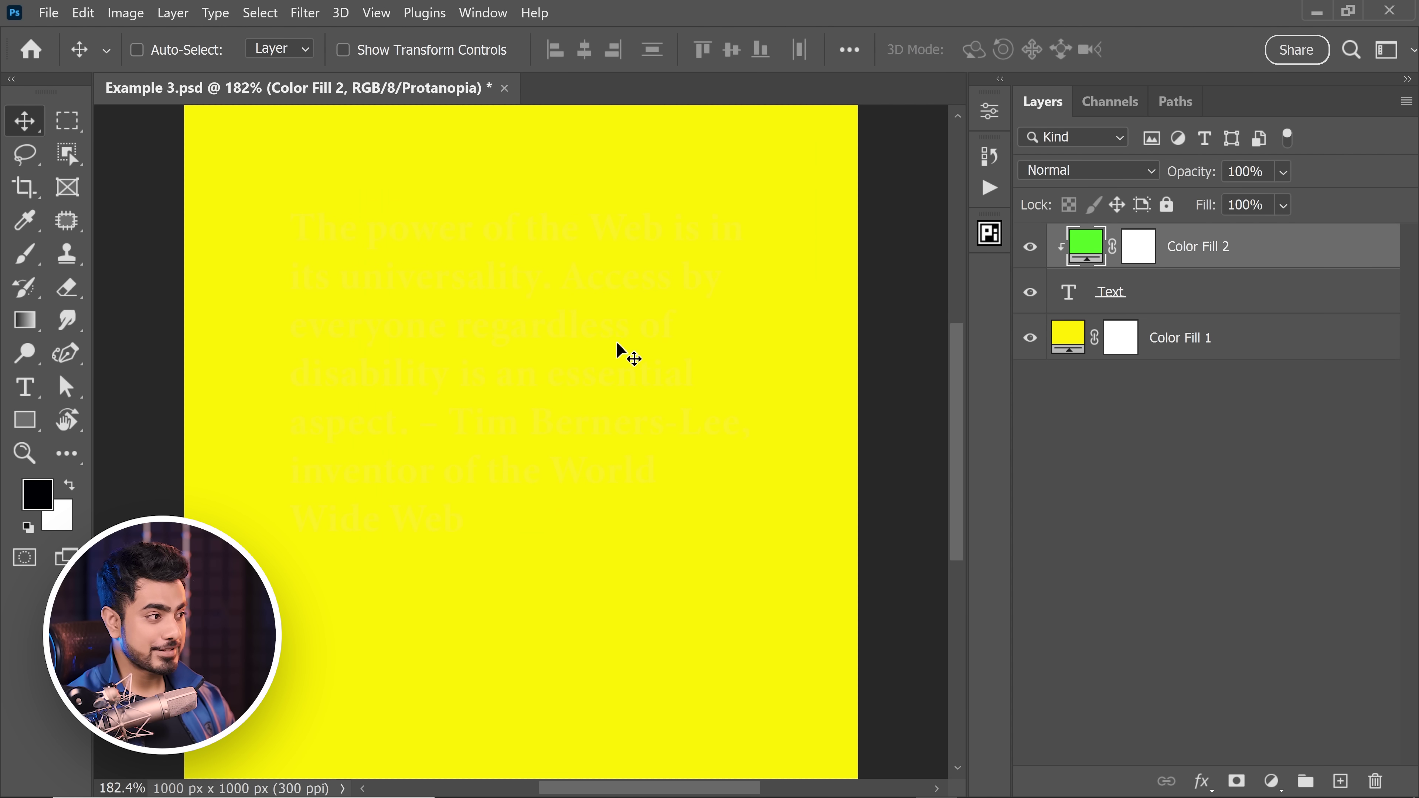
{"action": "left_click_drag", "start_coordinate": [573, 330], "coordinate": [613, 345]}
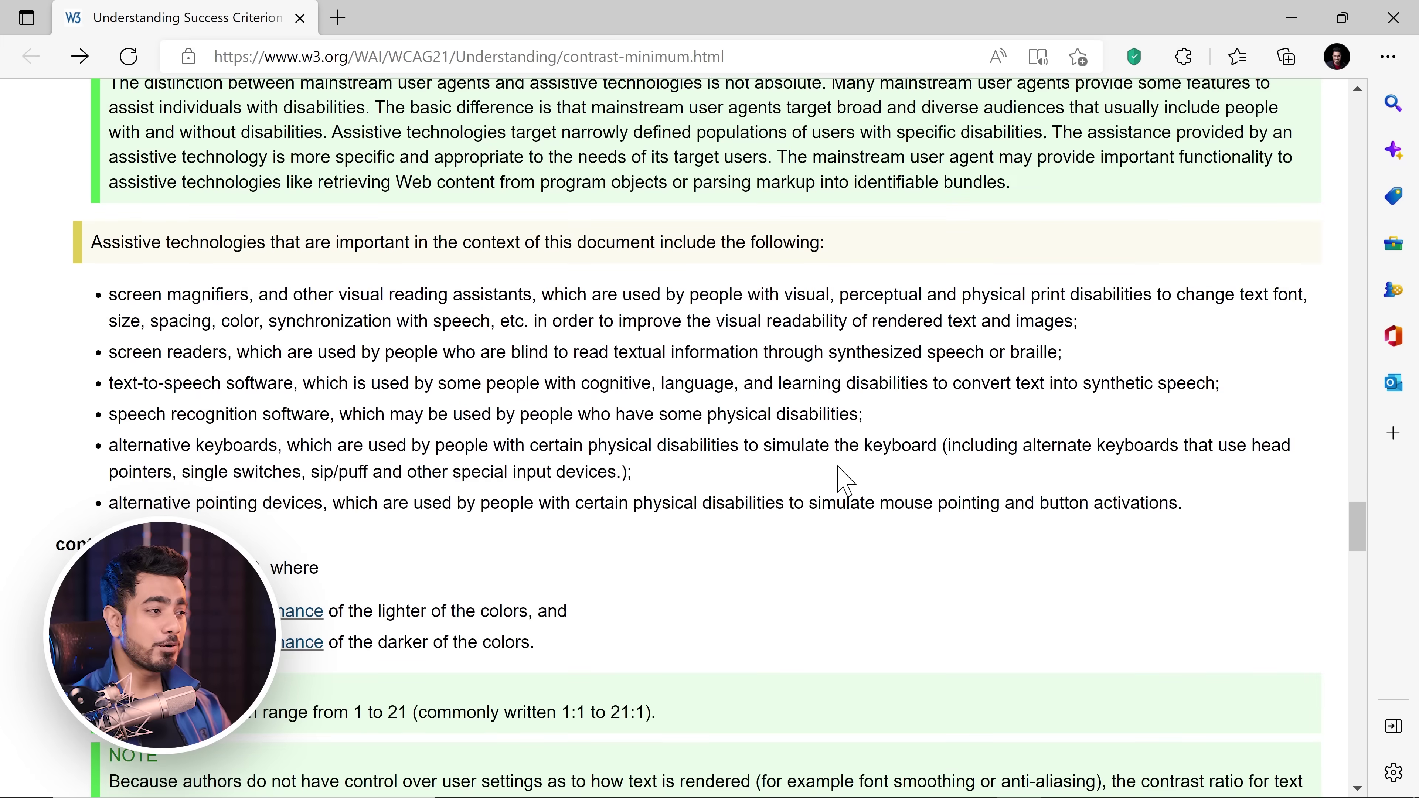
Highlight the contrast ratio formula on the WCAG contrast-minimum page, then find the relative luminance definition
{"action": "scroll", "coordinate": [841, 481], "scroll_direction": "down", "scroll_amount": 1}
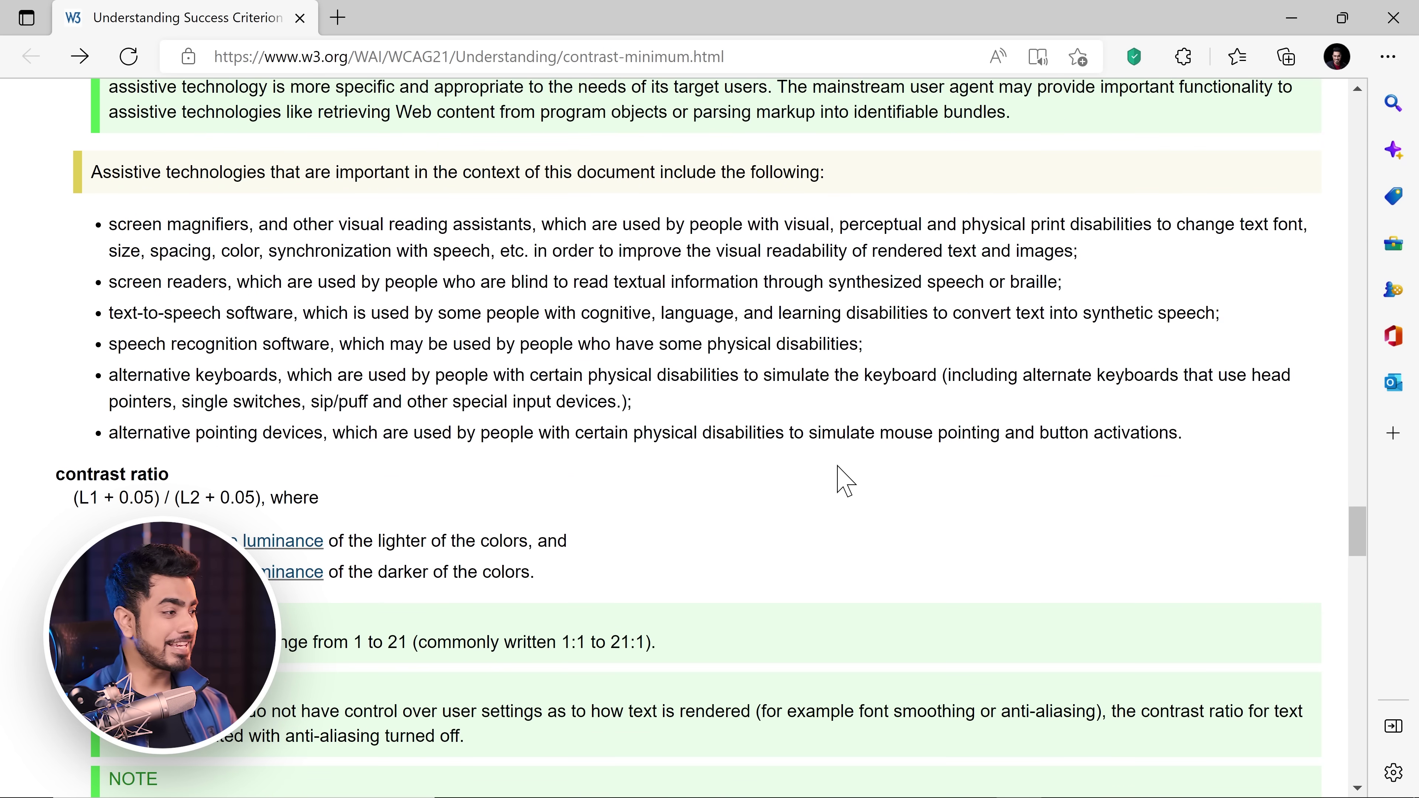
{"action": "scroll", "coordinate": [840, 480], "scroll_direction": "down", "scroll_amount": 5}
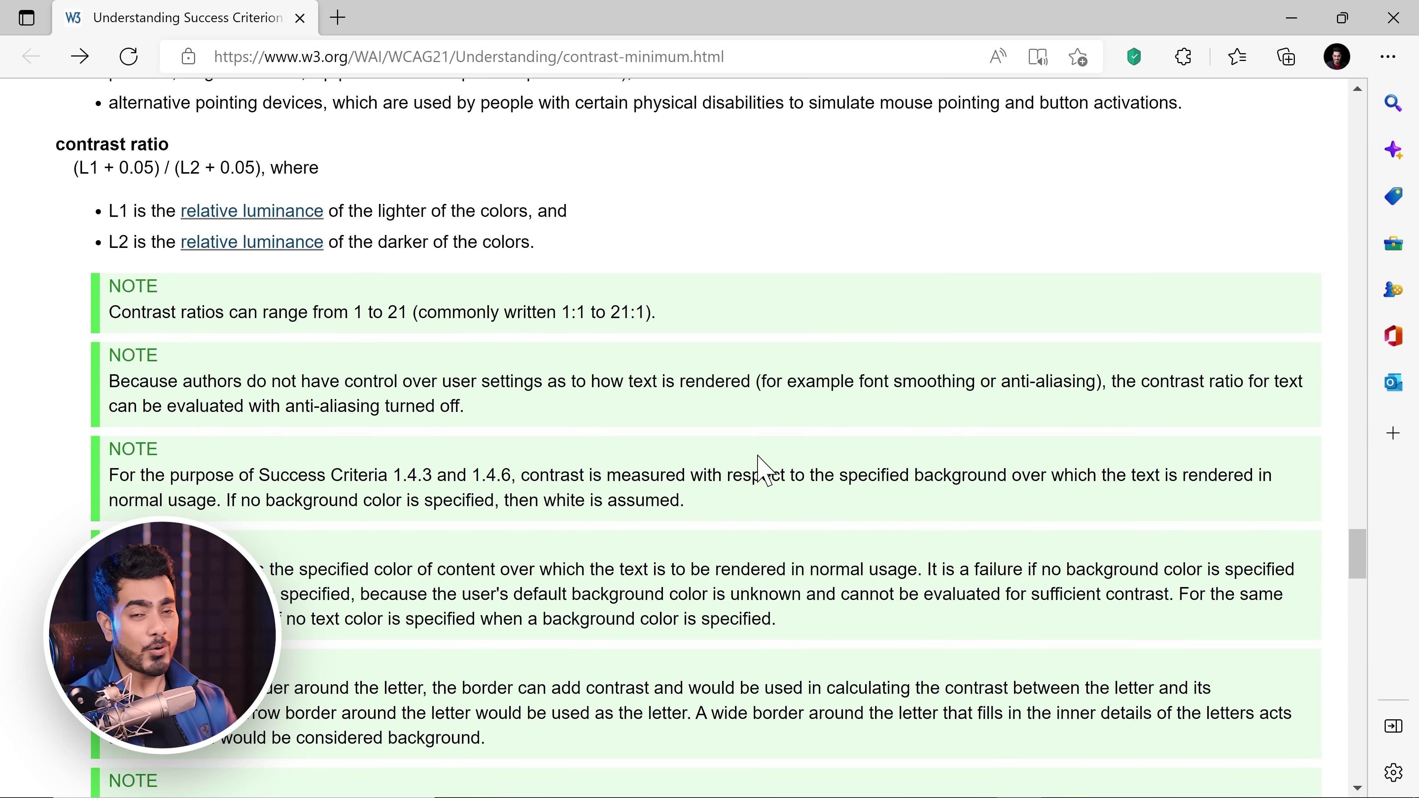
{"action": "scroll", "coordinate": [754, 458], "scroll_direction": "down", "scroll_amount": 5}
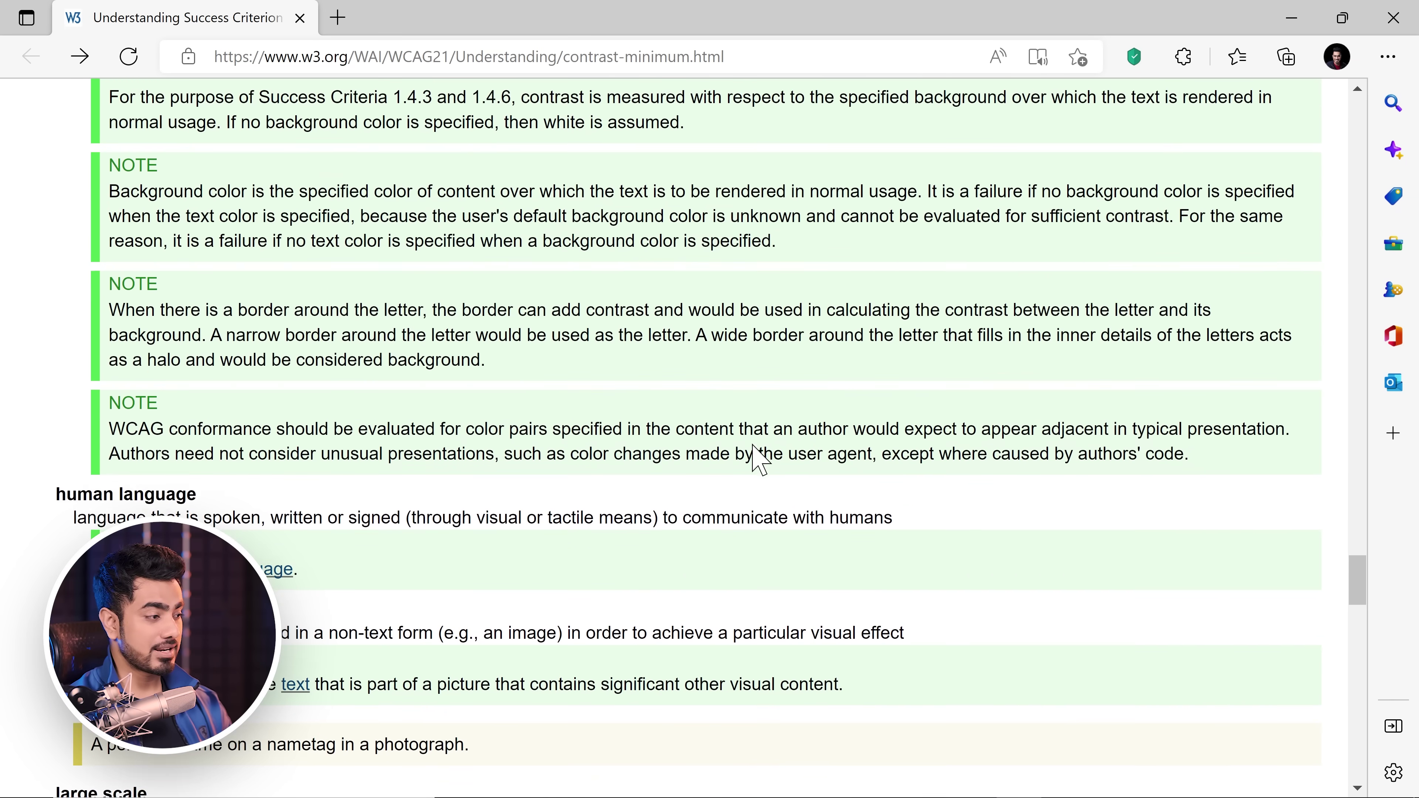
{"action": "scroll", "coordinate": [536, 386], "scroll_direction": "up", "scroll_amount": 6}
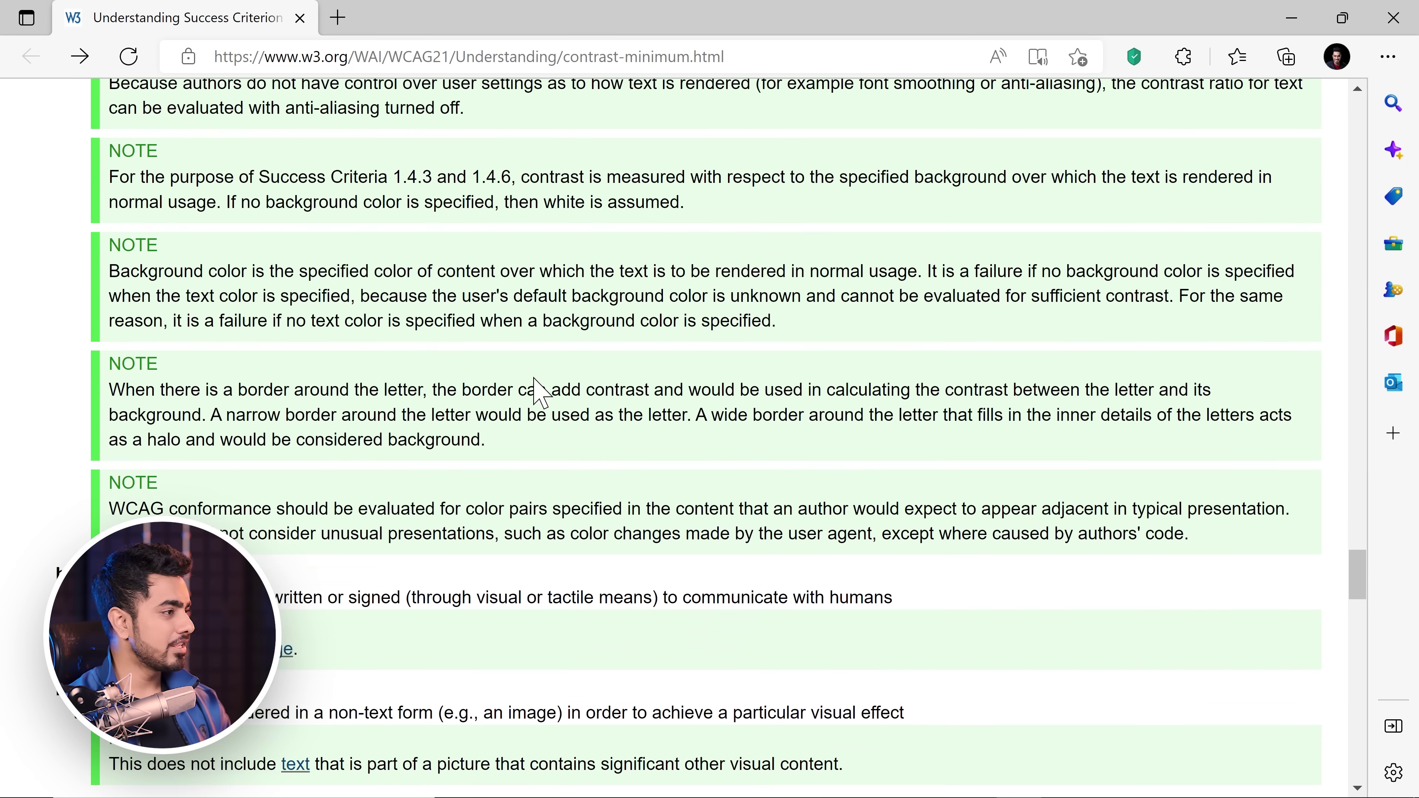
{"action": "left_click_drag", "start_coordinate": [68, 246], "coordinate": [256, 244]}
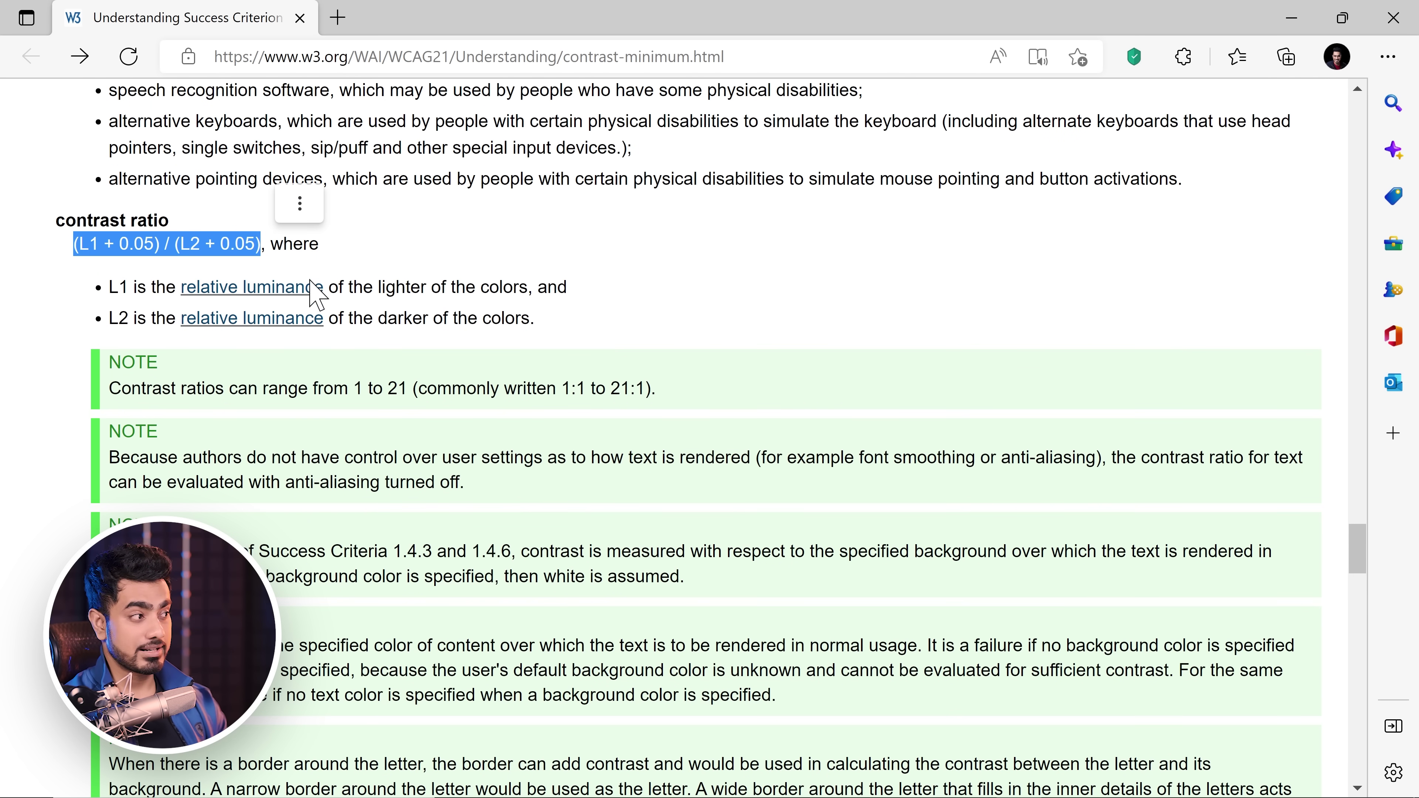
{"action": "scroll", "coordinate": [578, 384], "scroll_direction": "down", "scroll_amount": 20}
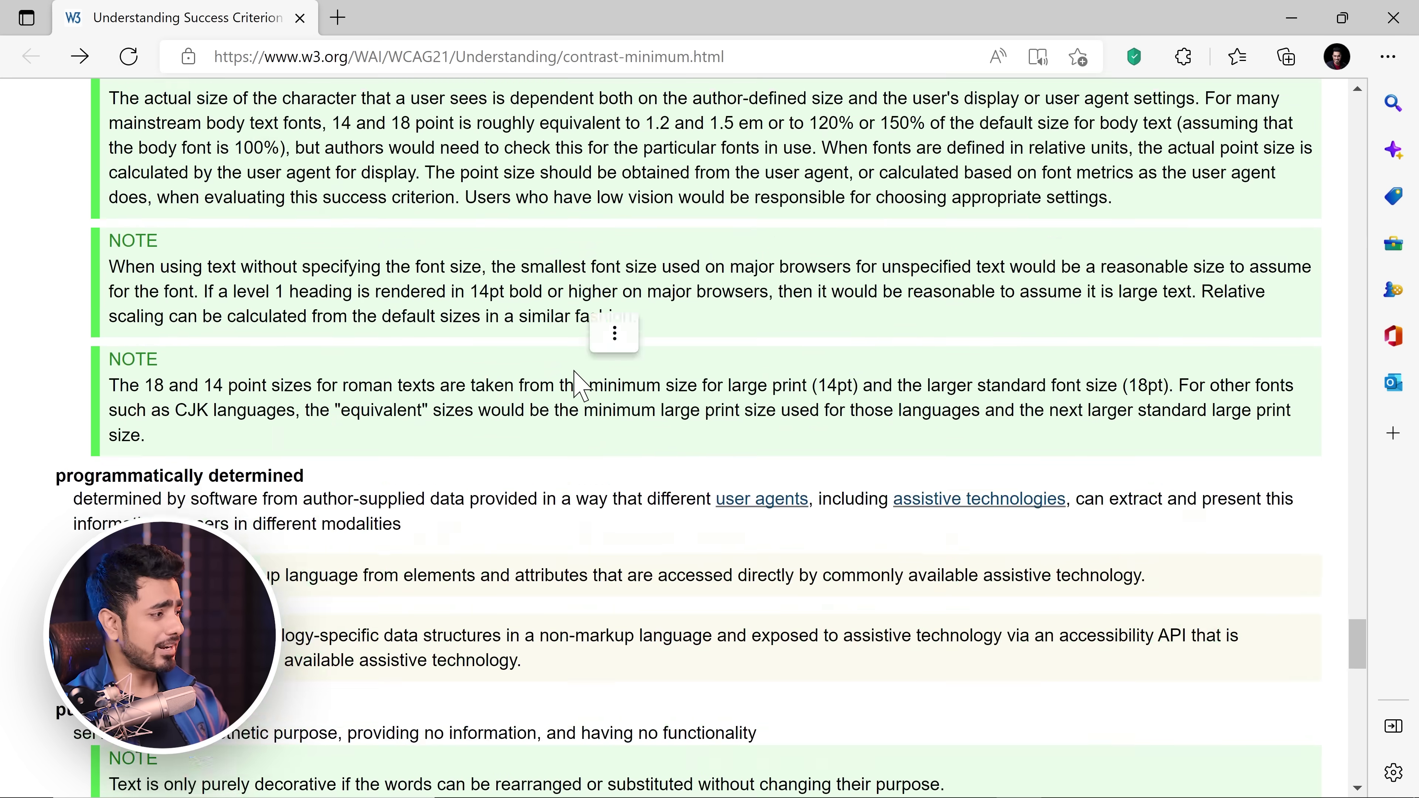
{"action": "scroll", "coordinate": [110, 294], "scroll_direction": "down", "scroll_amount": 4}
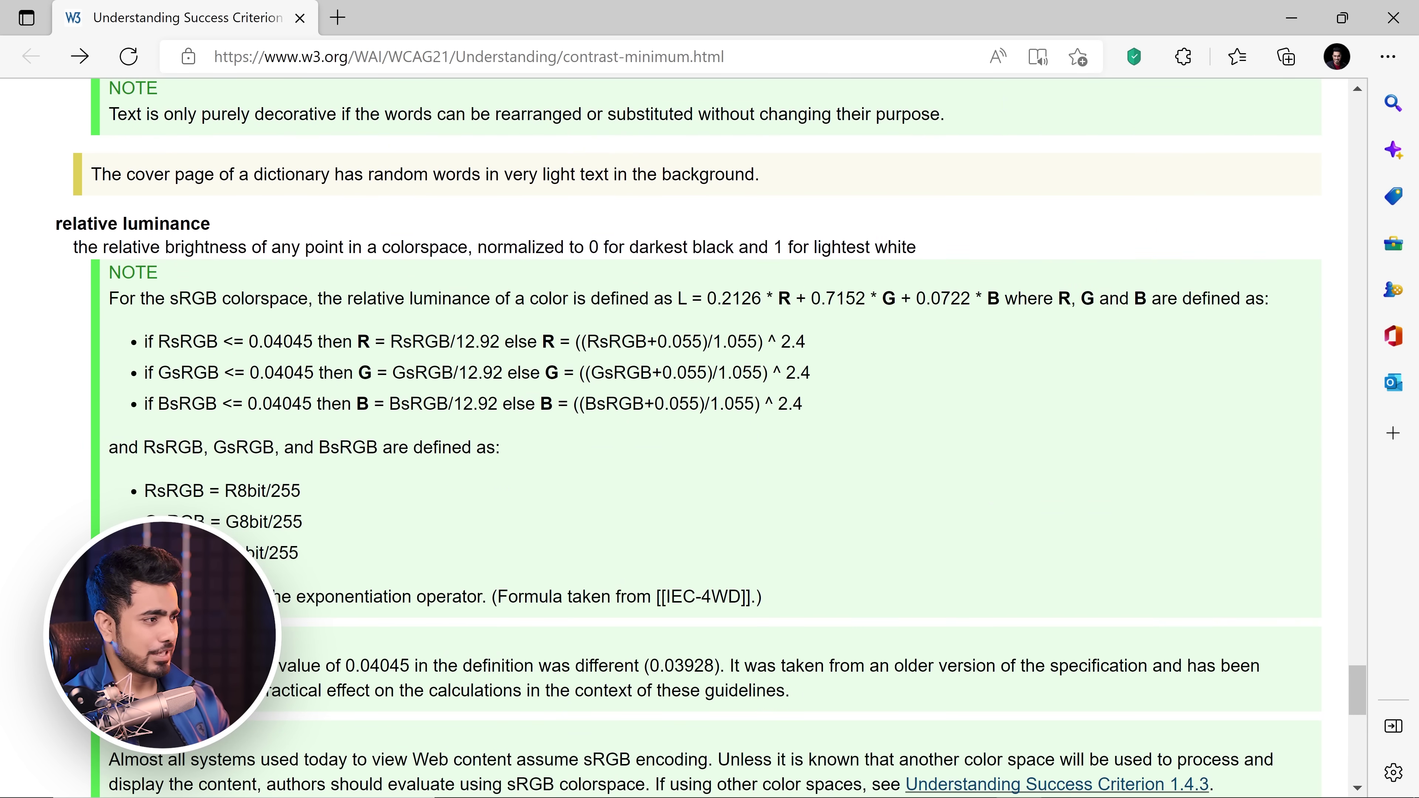
{"action": "scroll", "coordinate": [468, 432], "scroll_direction": "up", "scroll_amount": 8}
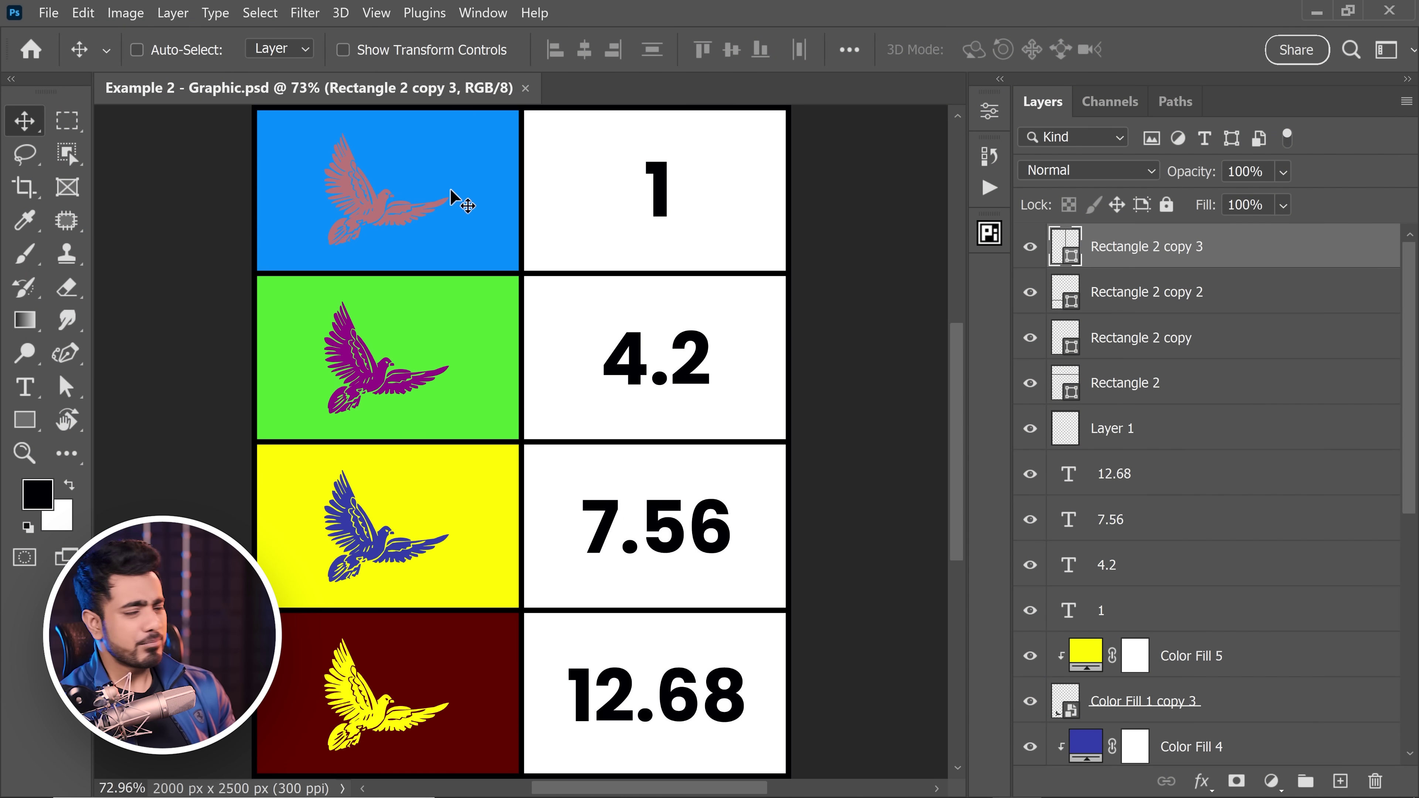
Zoom the Example 2 - Graphic.psd view toward the blue bird panel
{"action": "scroll", "coordinate": [450, 207], "scroll_direction": "up", "scroll_amount": 5}
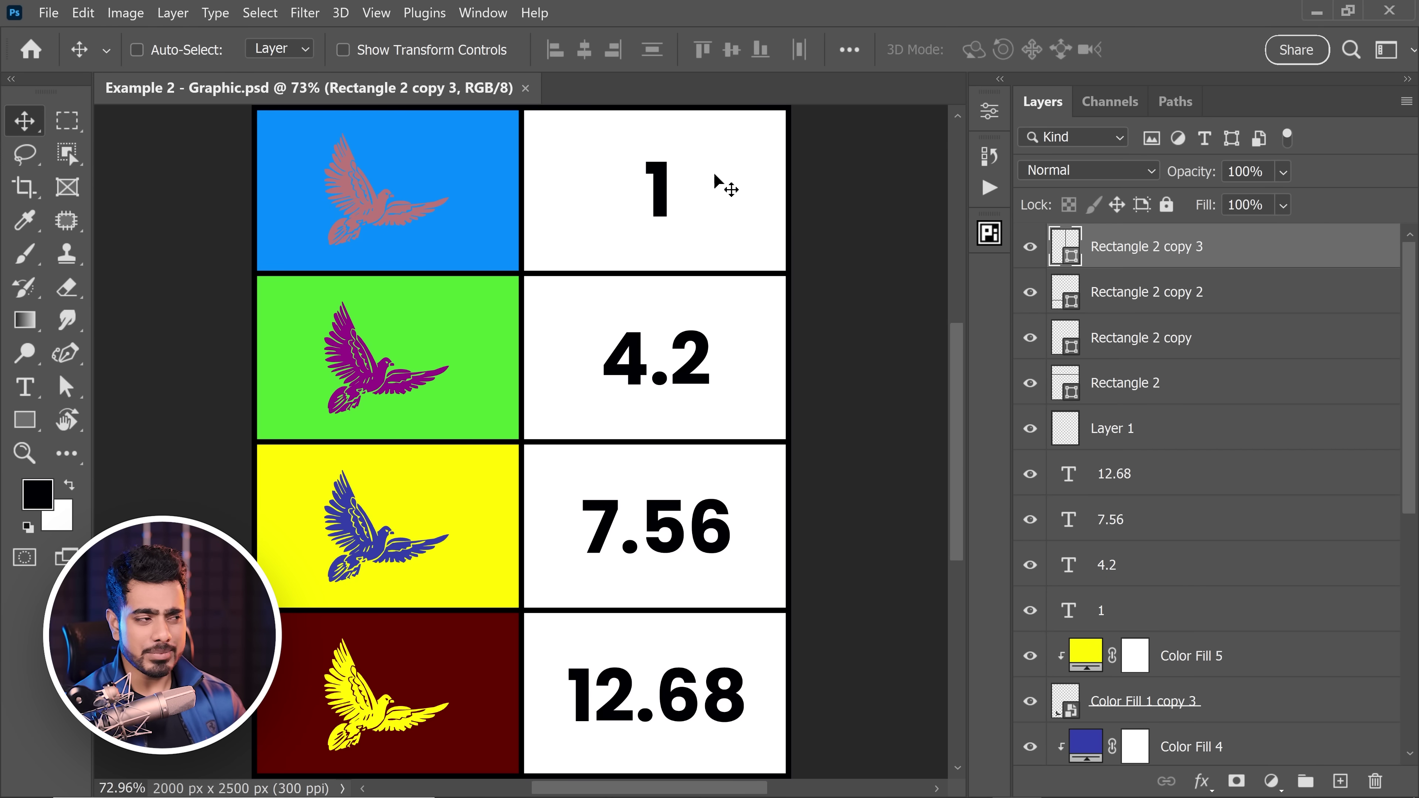
{"action": "left_click_drag", "start_coordinate": [665, 182], "coordinate": [731, 307]}
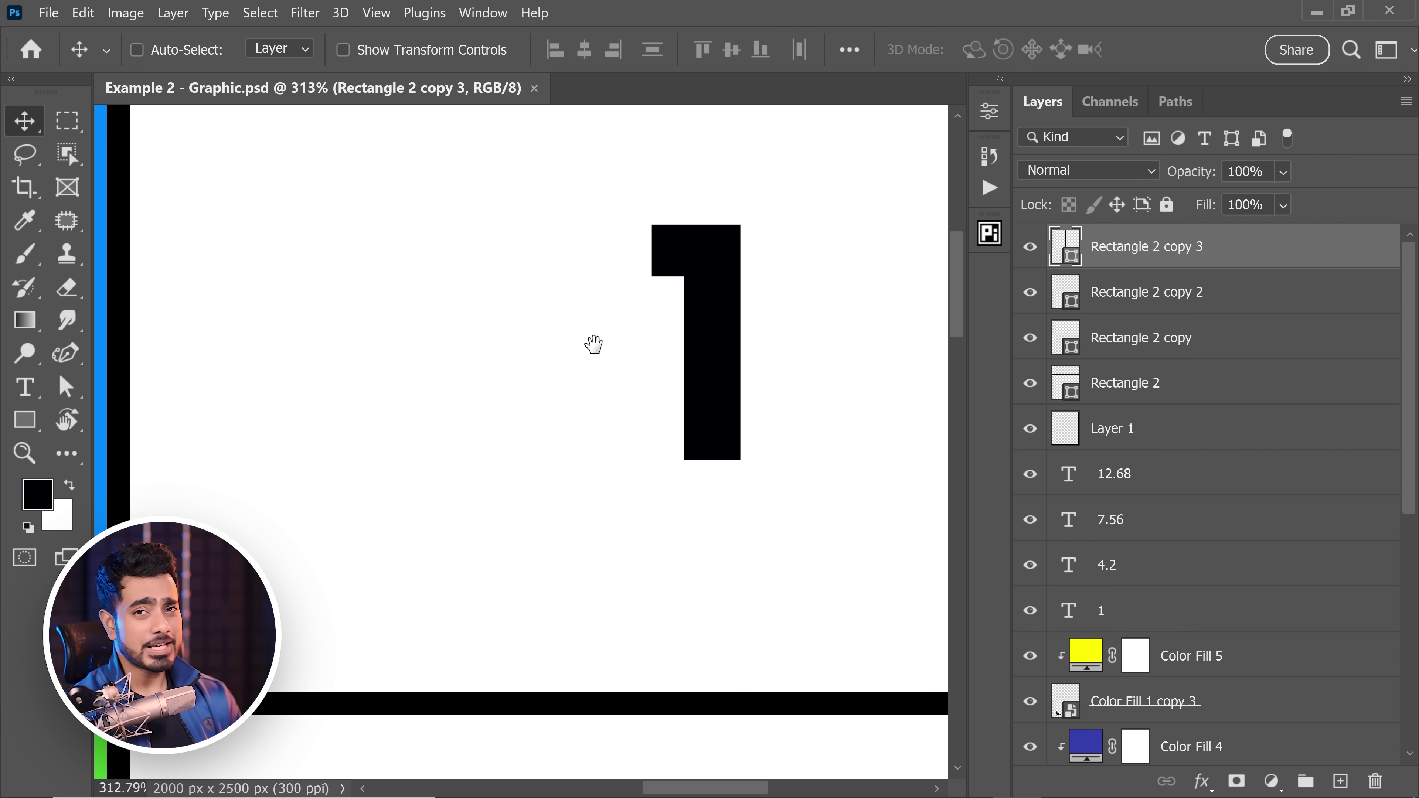
{"action": "left_click_drag", "start_coordinate": [592, 342], "coordinate": [857, 401]}
{"action": "left_click_drag", "start_coordinate": [593, 402], "coordinate": [921, 406]}
{"action": "left_click_drag", "start_coordinate": [296, 470], "coordinate": [523, 412]}
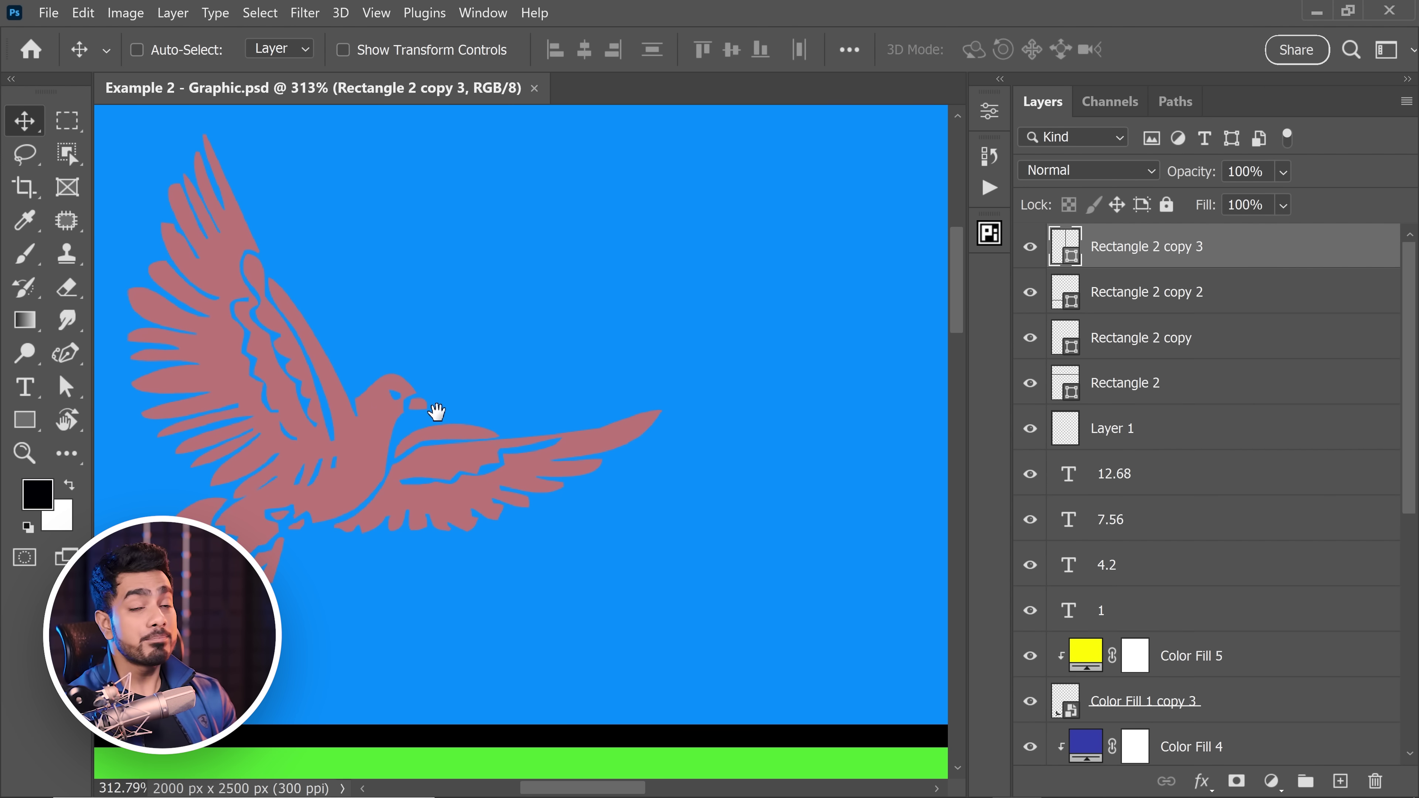
{"action": "scroll", "coordinate": [367, 460], "scroll_direction": "up", "scroll_amount": 10}
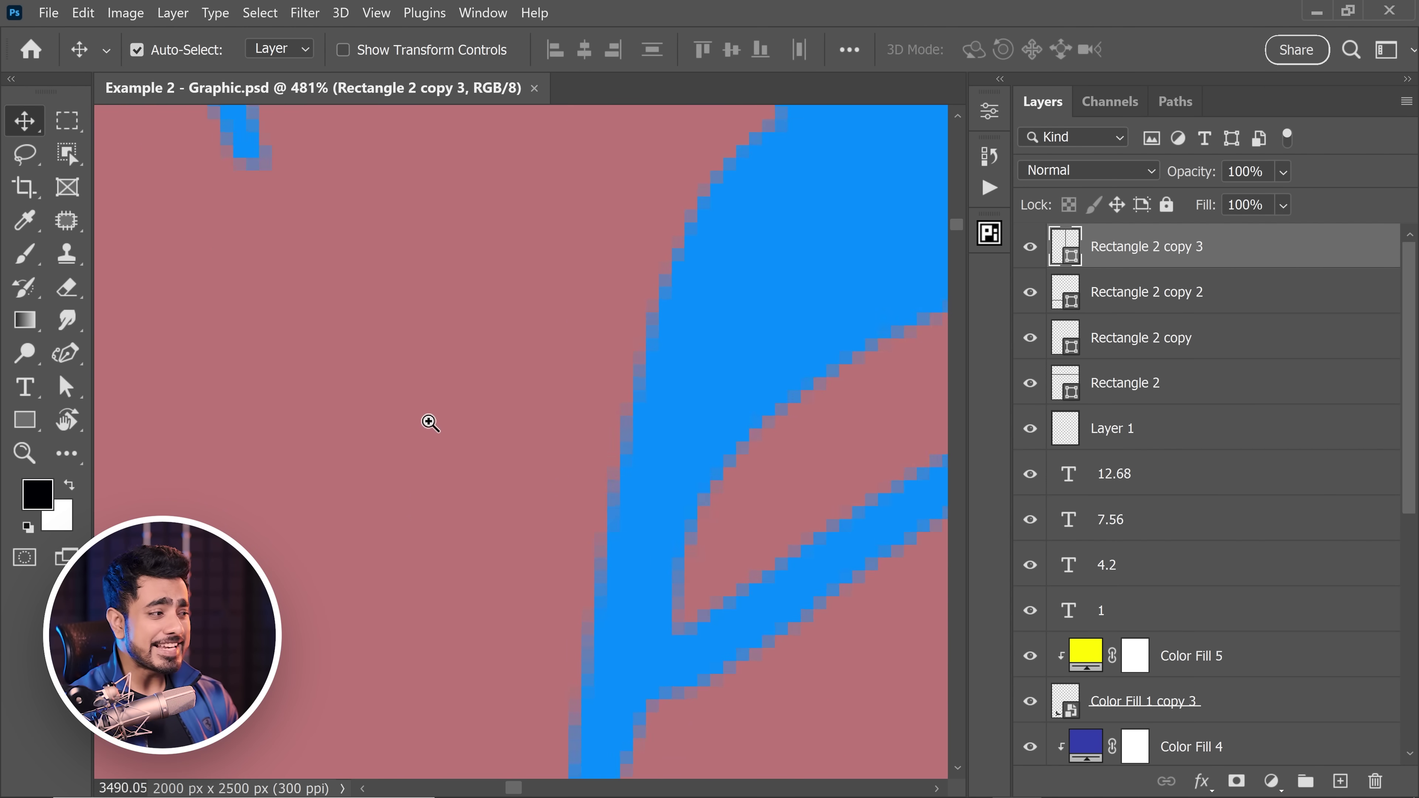
{"action": "scroll", "coordinate": [470, 429], "scroll_direction": "left", "scroll_amount": 3}
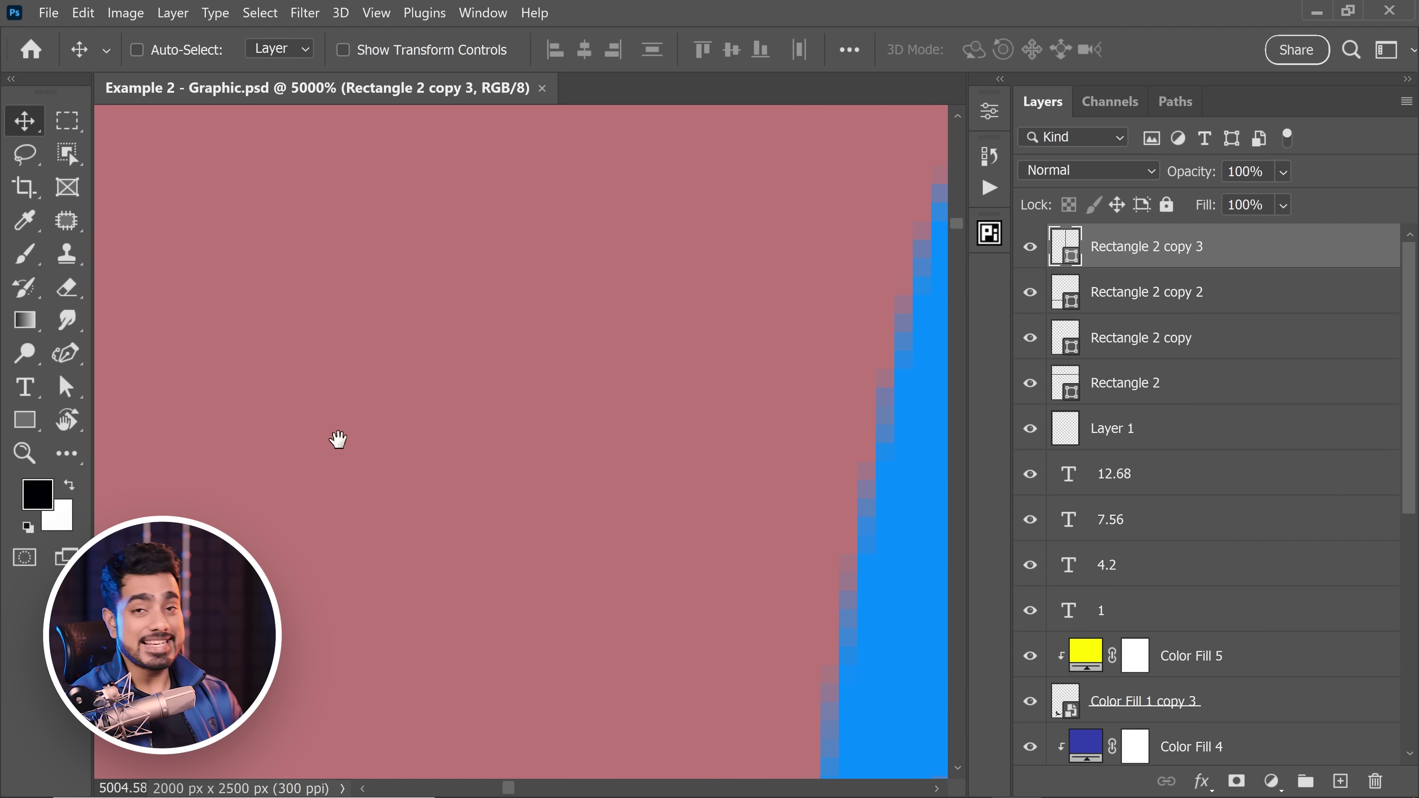
{"action": "scroll", "coordinate": [458, 389], "scroll_direction": "down", "scroll_amount": 10}
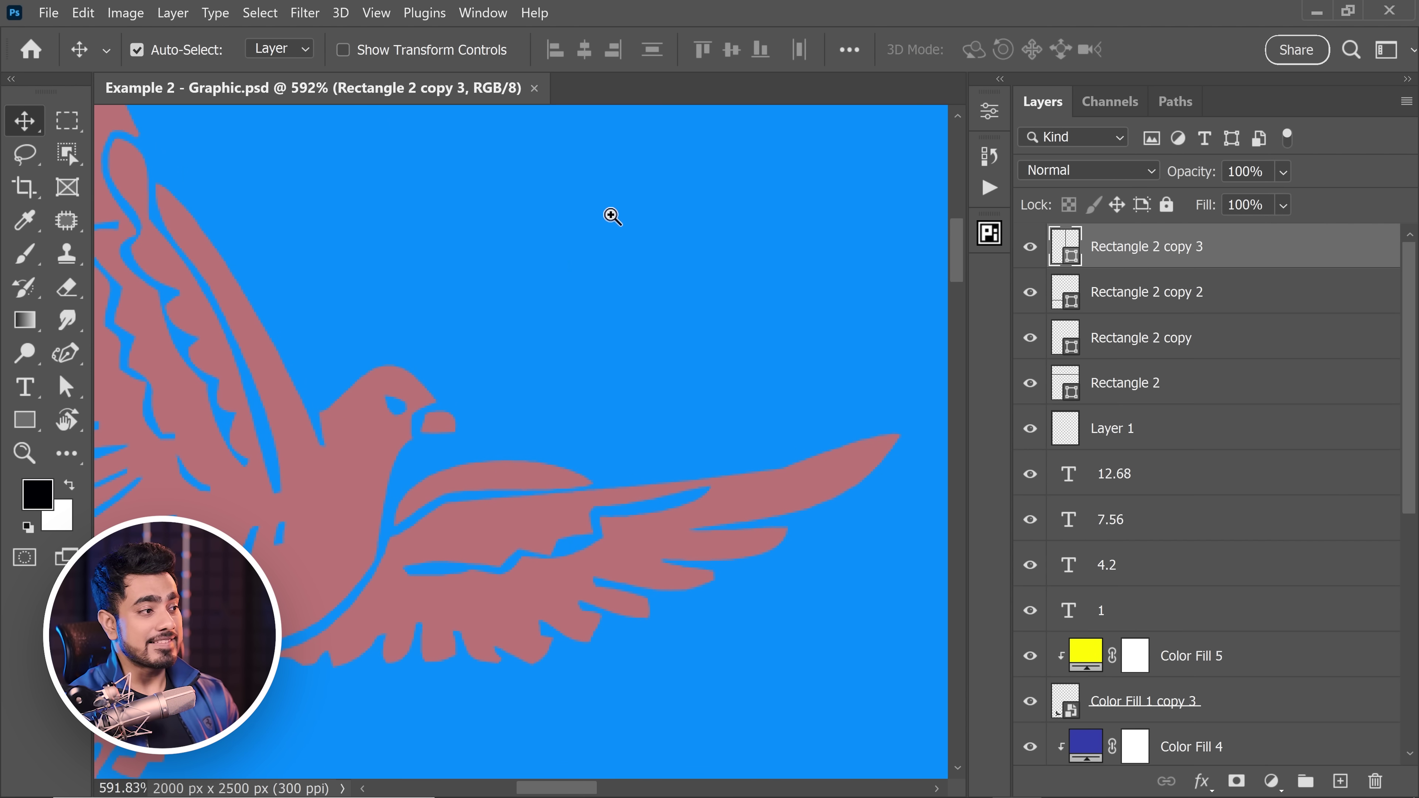
{"action": "scroll", "coordinate": [625, 229], "scroll_direction": "up", "scroll_amount": 8}
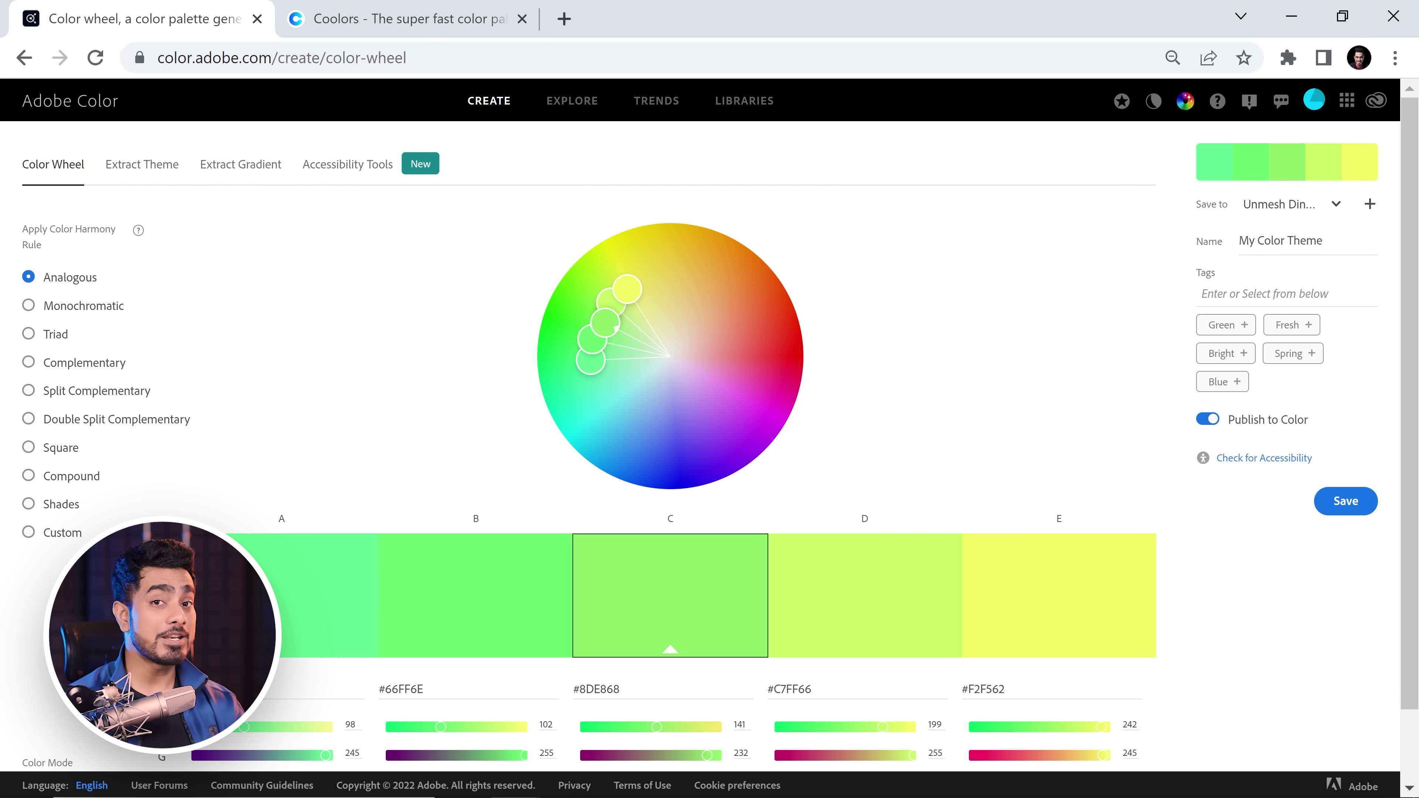
Open Adobe Color's Accessibility Tools contrast checker, rating #1D438A on #00BFB2 at 4.09:1
{"action": "left_click", "coordinate": [430, 17]}
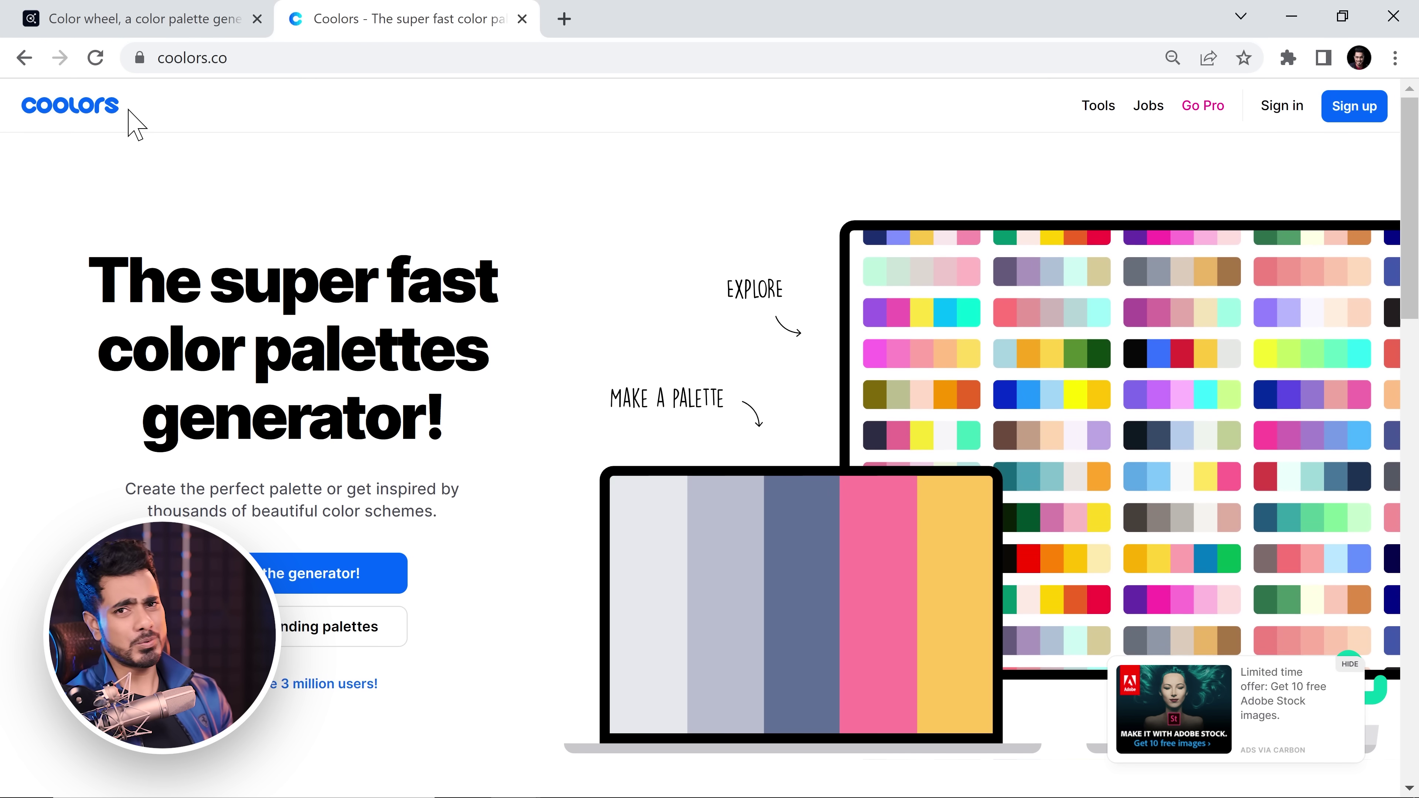
{"action": "left_click", "coordinate": [195, 35]}
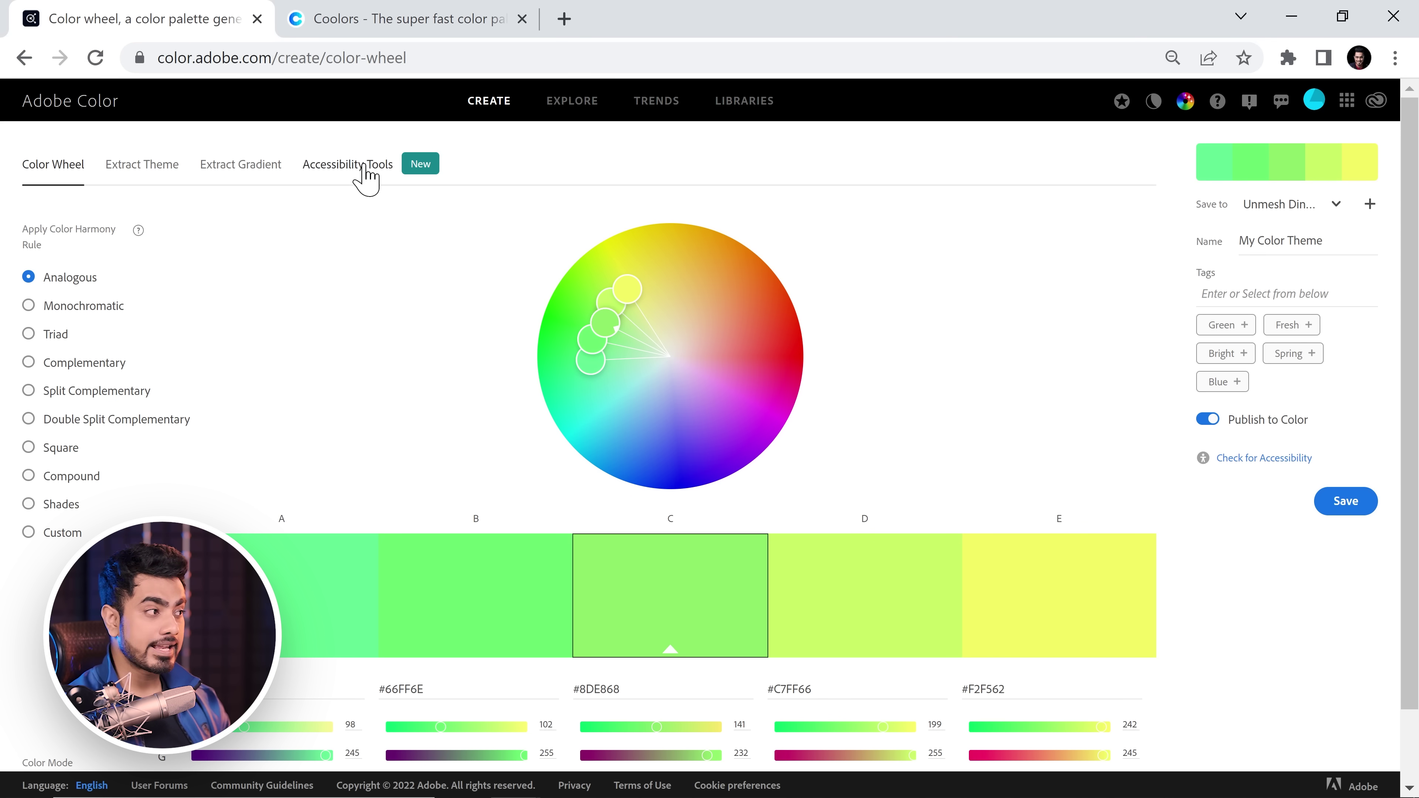
{"action": "left_click", "coordinate": [366, 178]}
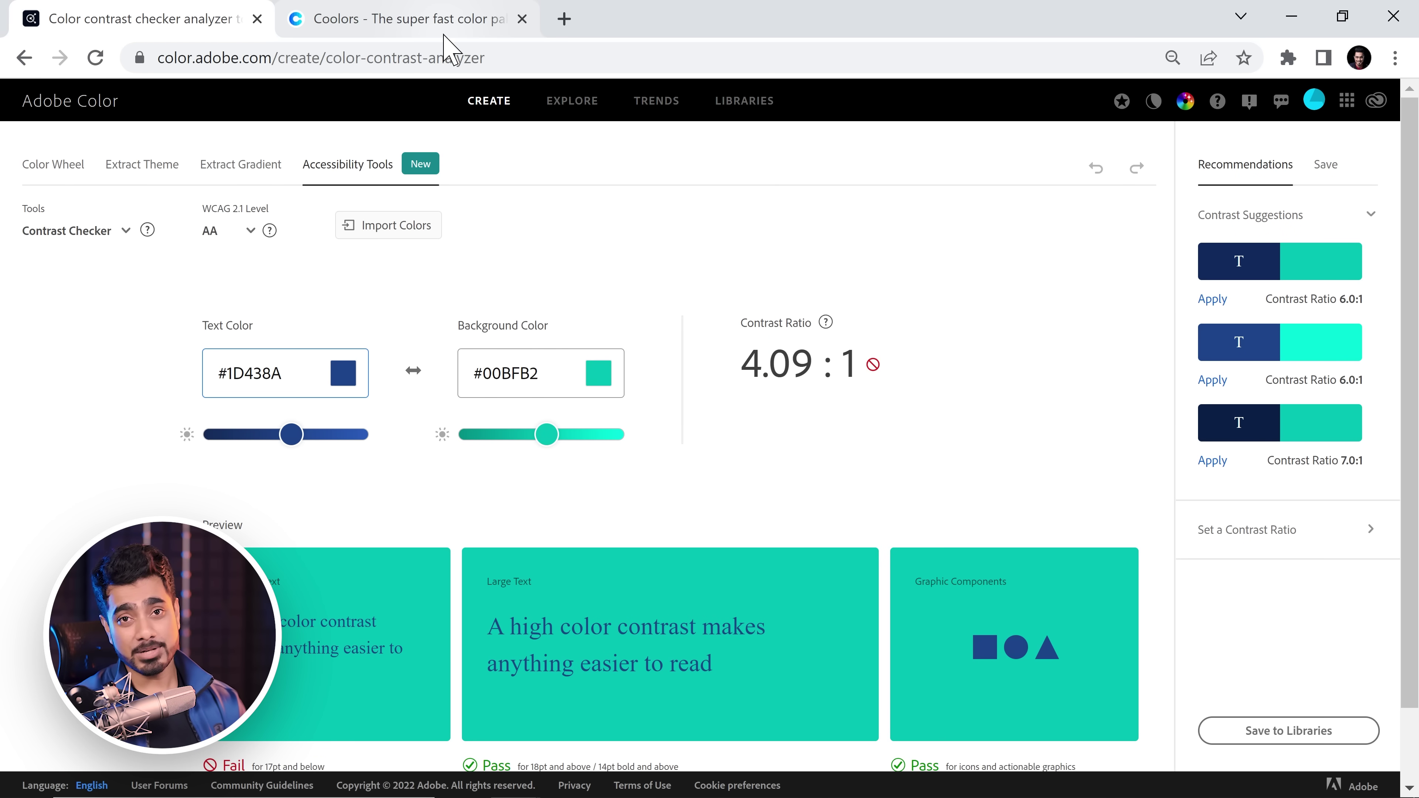
Open the Coolors Contrast Checker from its Tools menu
{"action": "left_click", "coordinate": [412, 26]}
{"action": "mouse_move", "coordinate": [1103, 120]}
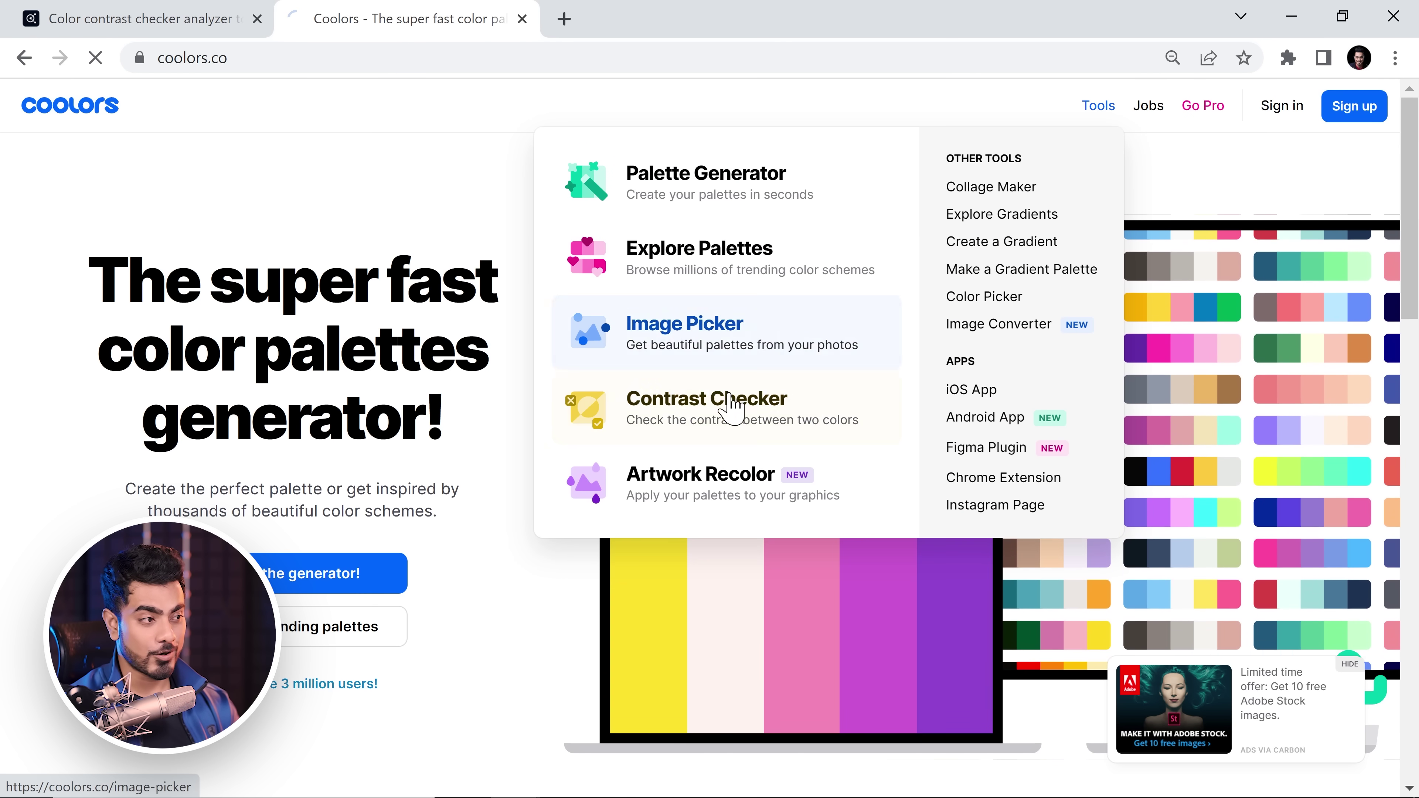
{"action": "left_click", "coordinate": [705, 403]}
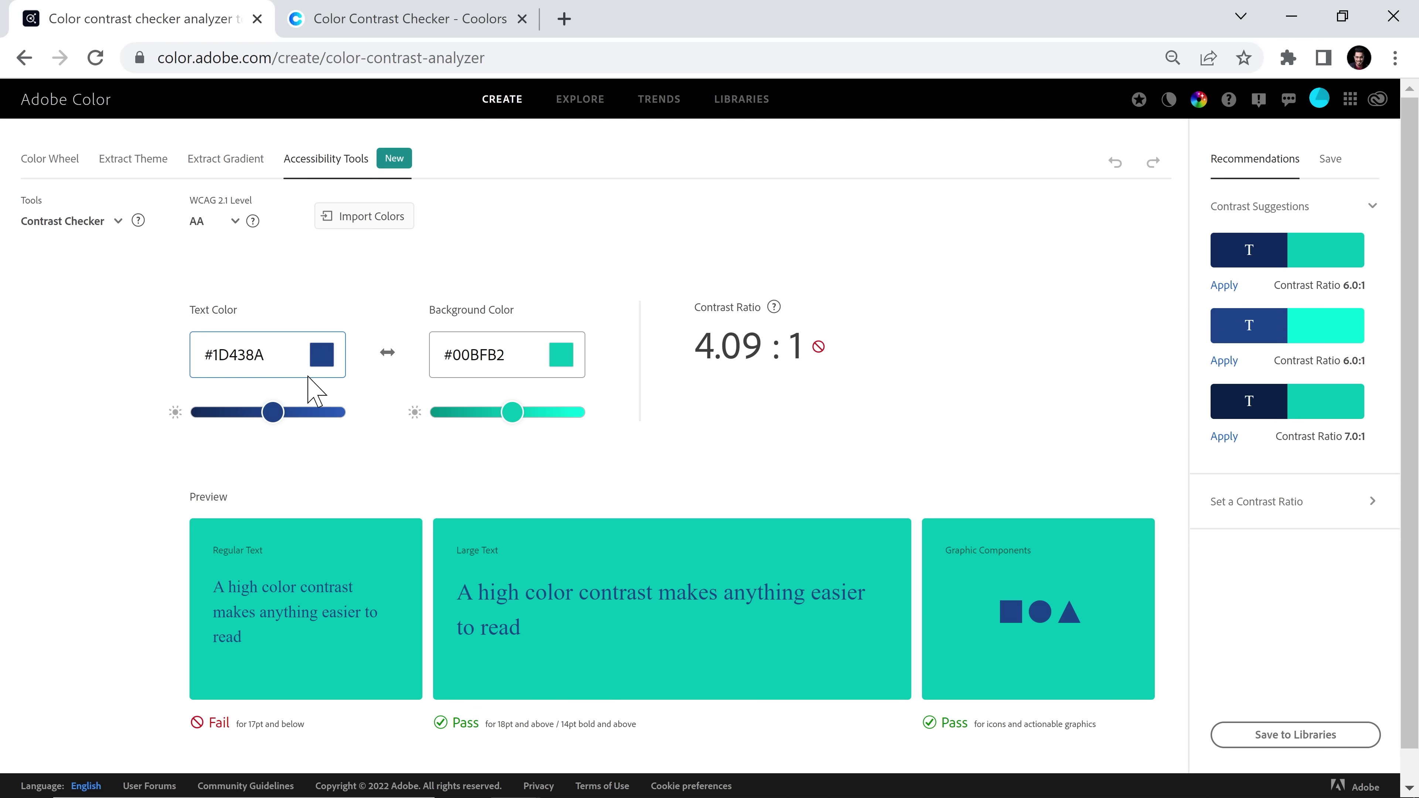
In Adobe Color, change the text colour to bright red #FF0A01 on the #00BFB2 background
{"action": "left_click", "coordinate": [322, 355]}
{"action": "left_click_drag", "start_coordinate": [481, 431], "coordinate": [569, 412]}
{"action": "left_click", "coordinate": [611, 380]}
{"action": "left_click", "coordinate": [561, 369]}
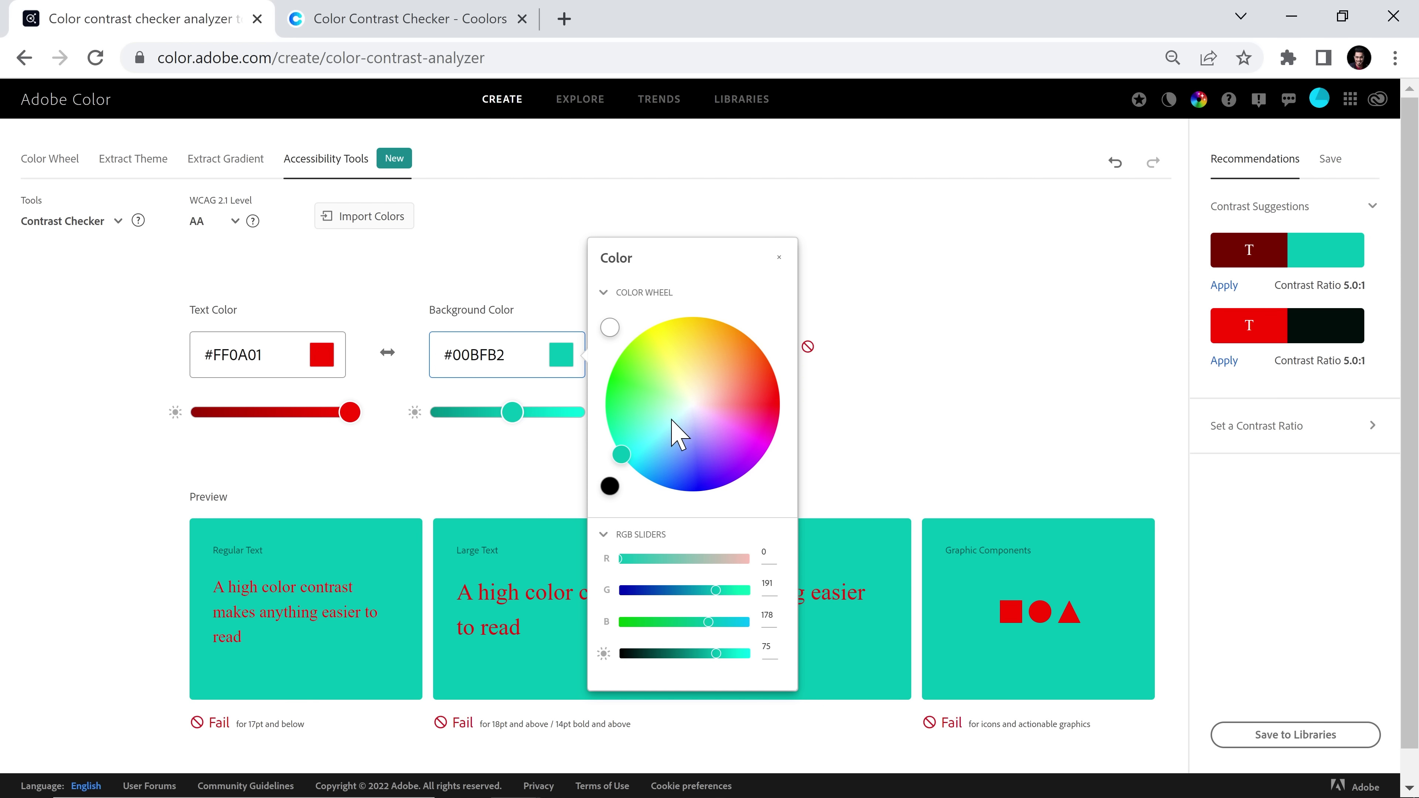
Make the Adobe Color background mid grey #91918C behind the red text, giving 1.25:1
{"action": "left_click", "coordinate": [691, 407]}
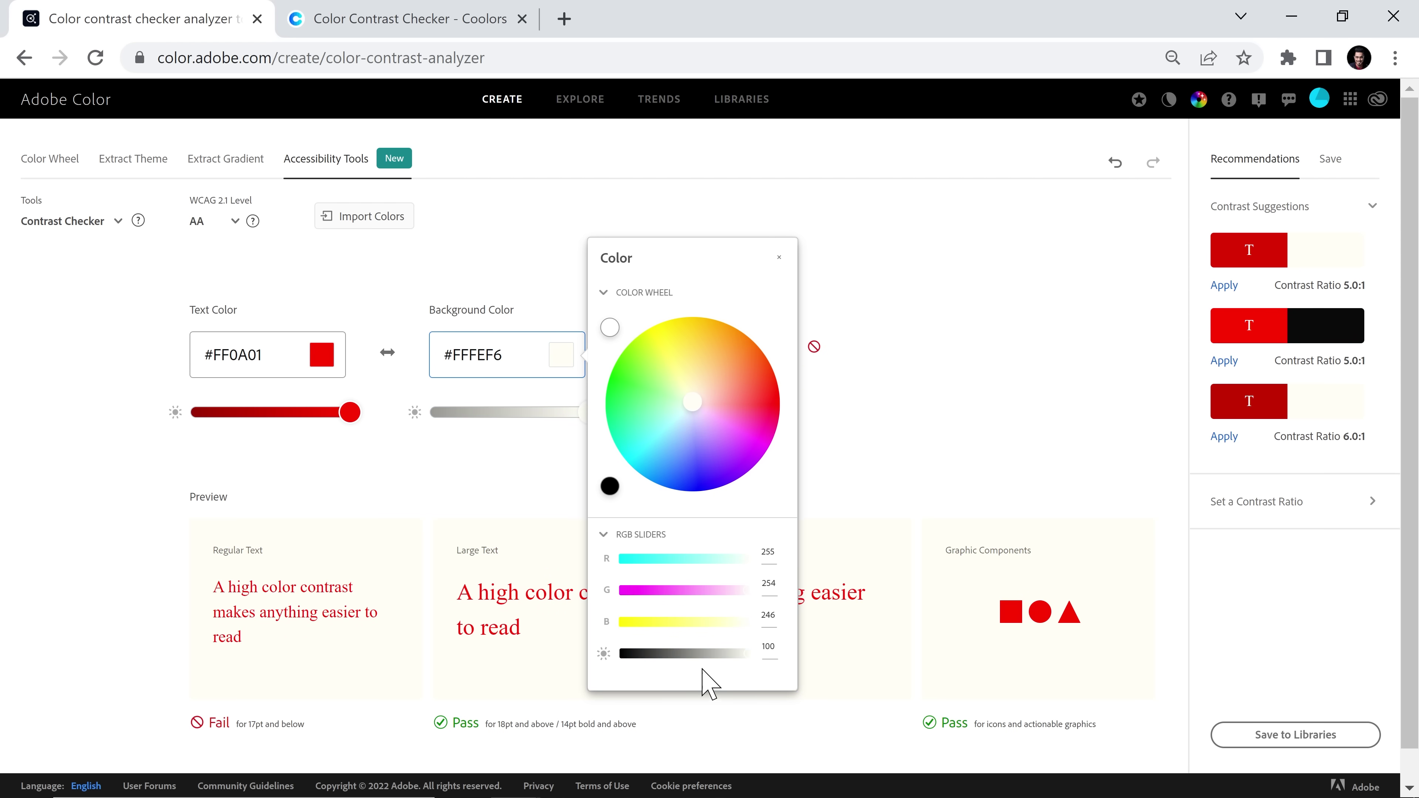
{"action": "left_click", "coordinate": [690, 655]}
{"action": "left_click", "coordinate": [888, 342]}
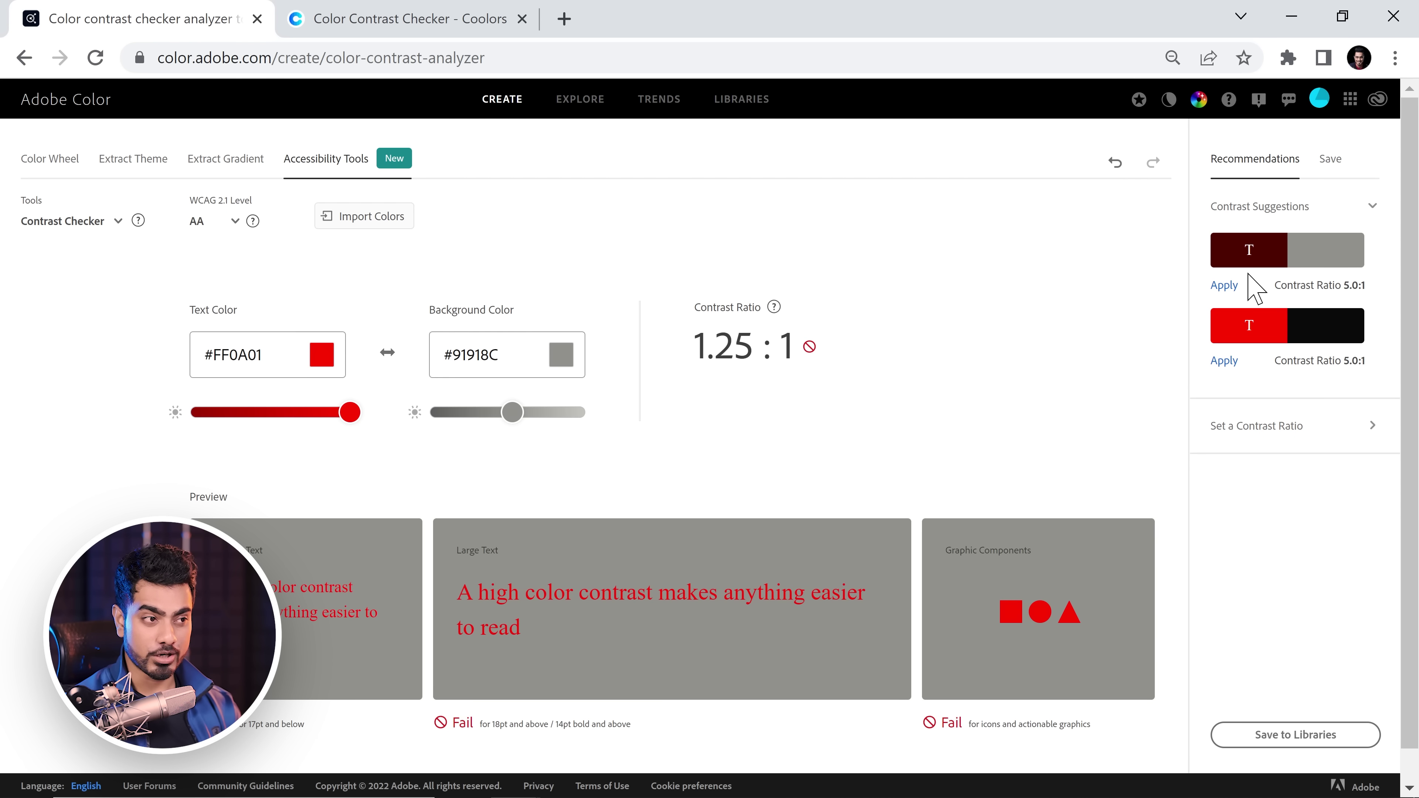
Apply Adobe Color's suggested dark red text colour
{"action": "left_click", "coordinate": [1223, 286]}
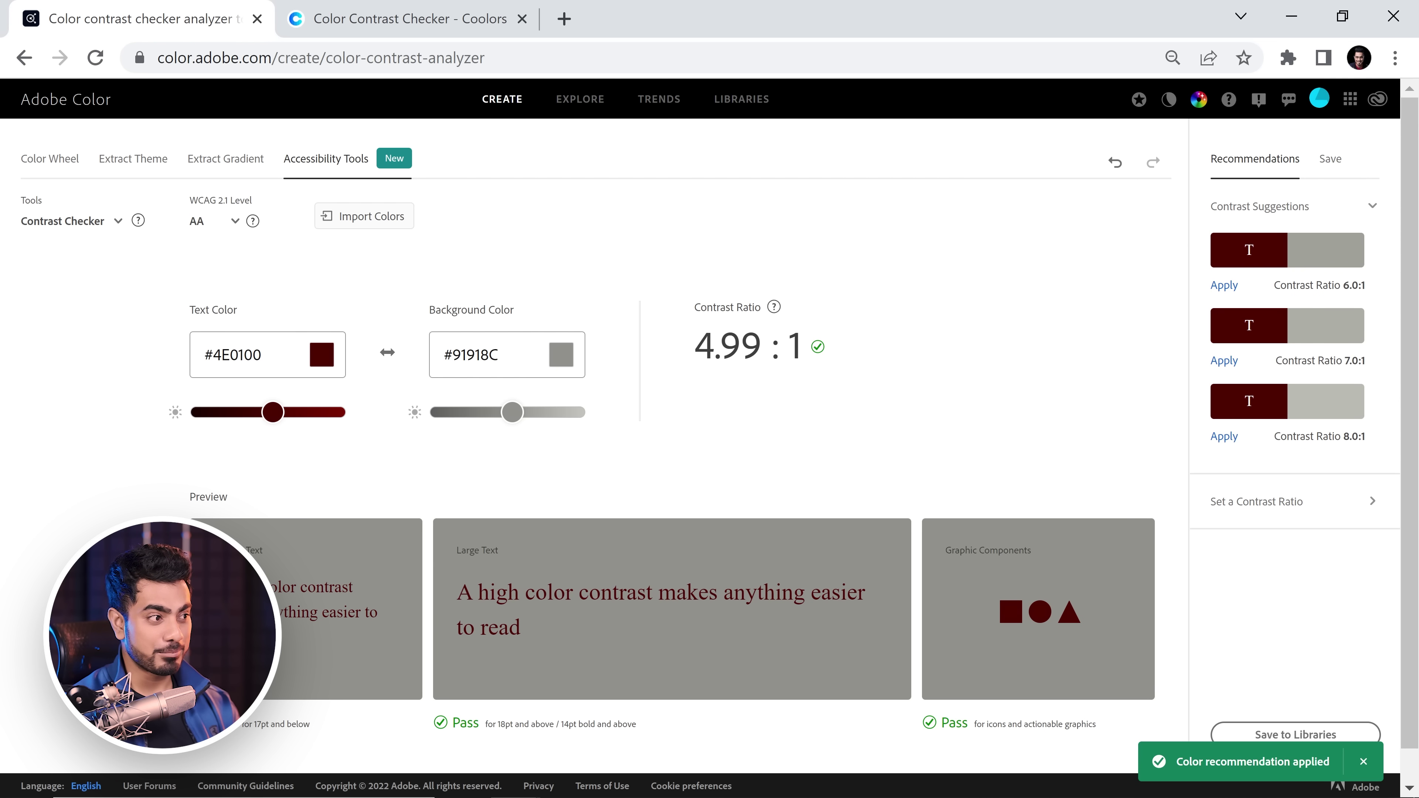
{"action": "scroll", "coordinate": [385, 551], "scroll_direction": "down", "scroll_amount": 1}
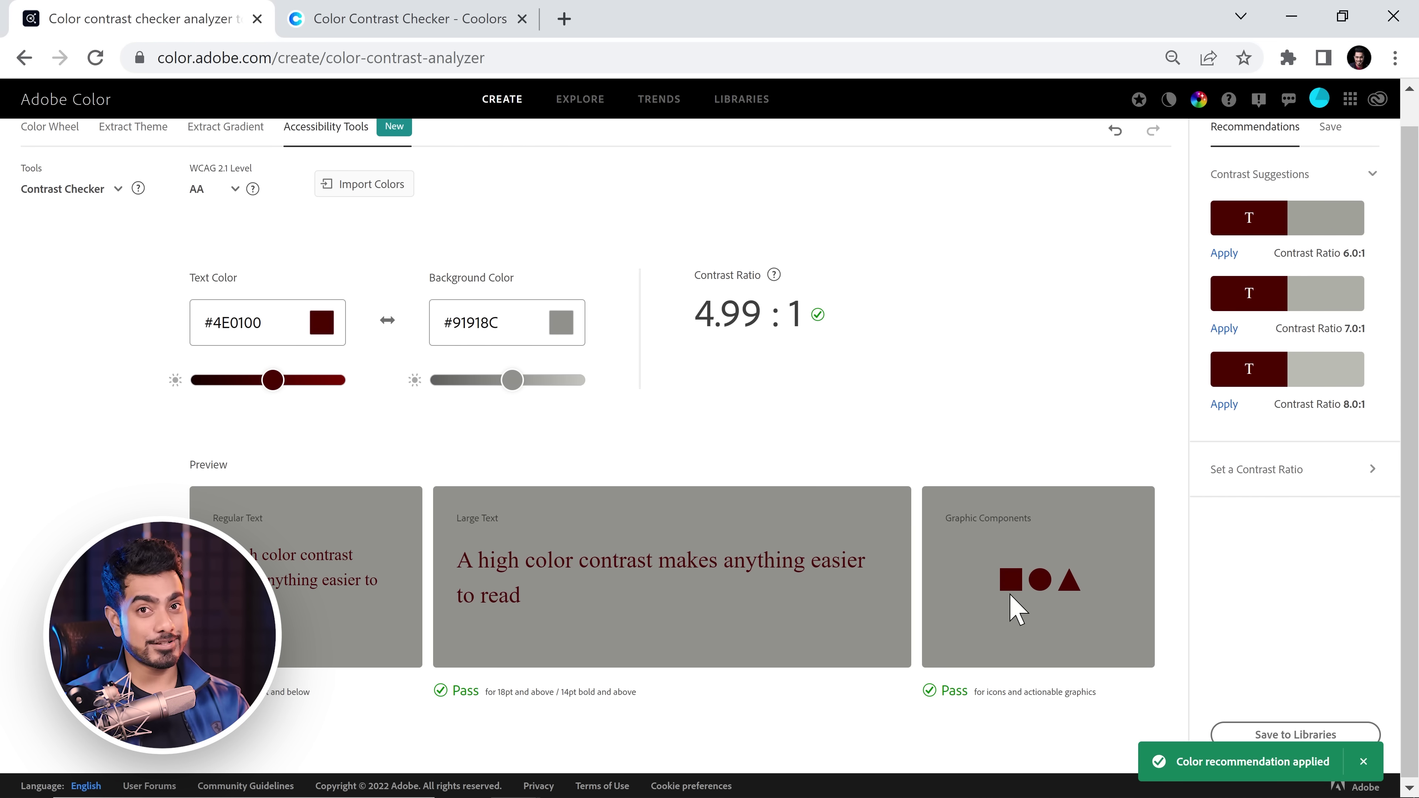
{"action": "scroll", "coordinate": [670, 502], "scroll_direction": "up", "scroll_amount": 1}
Reset the text to red and apply the near-black #090909 background suggestion for 5.02:1
{"action": "left_click", "coordinate": [321, 354]}
{"action": "left_click_drag", "start_coordinate": [514, 419], "coordinate": [551, 406]}
{"action": "left_click", "coordinate": [958, 344]}
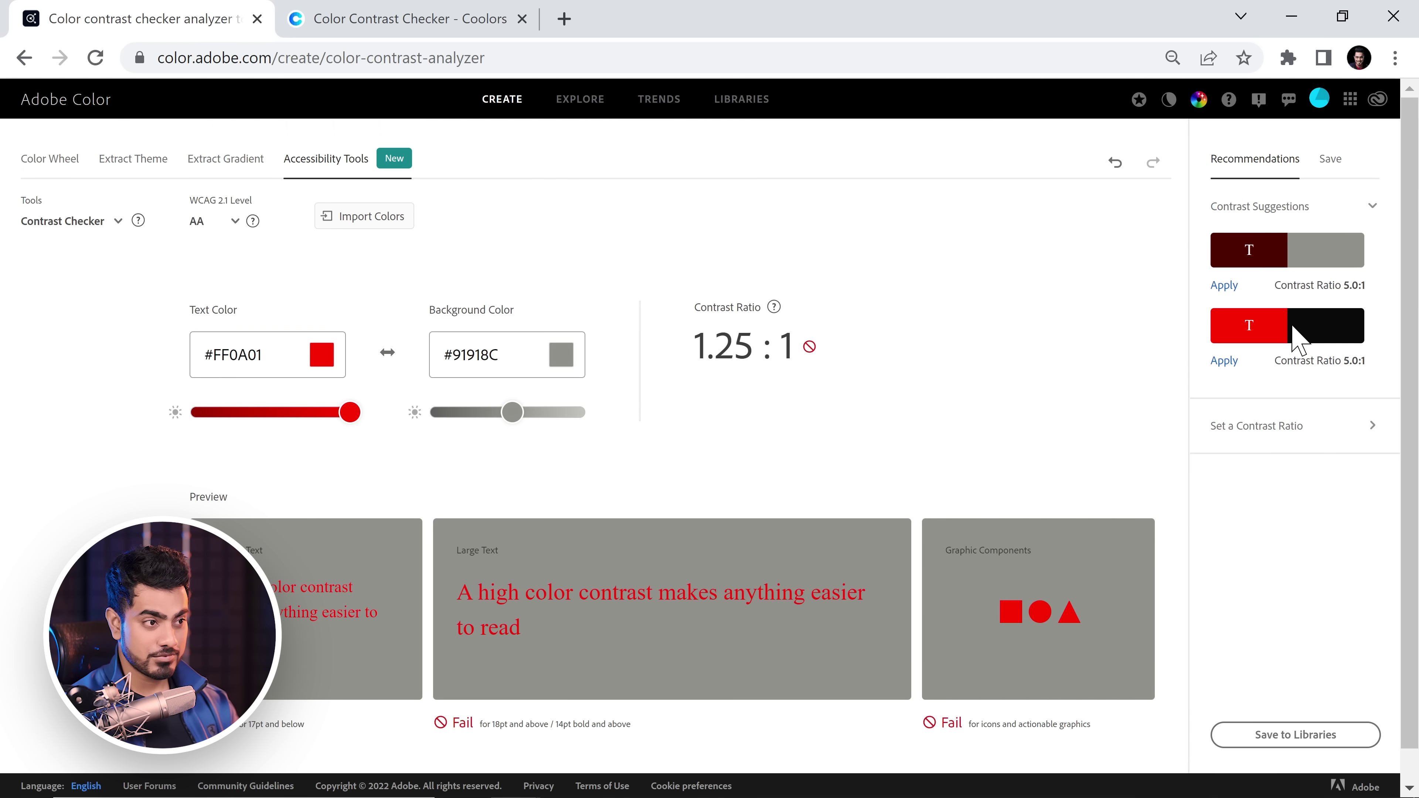
{"action": "left_click", "coordinate": [1223, 361]}
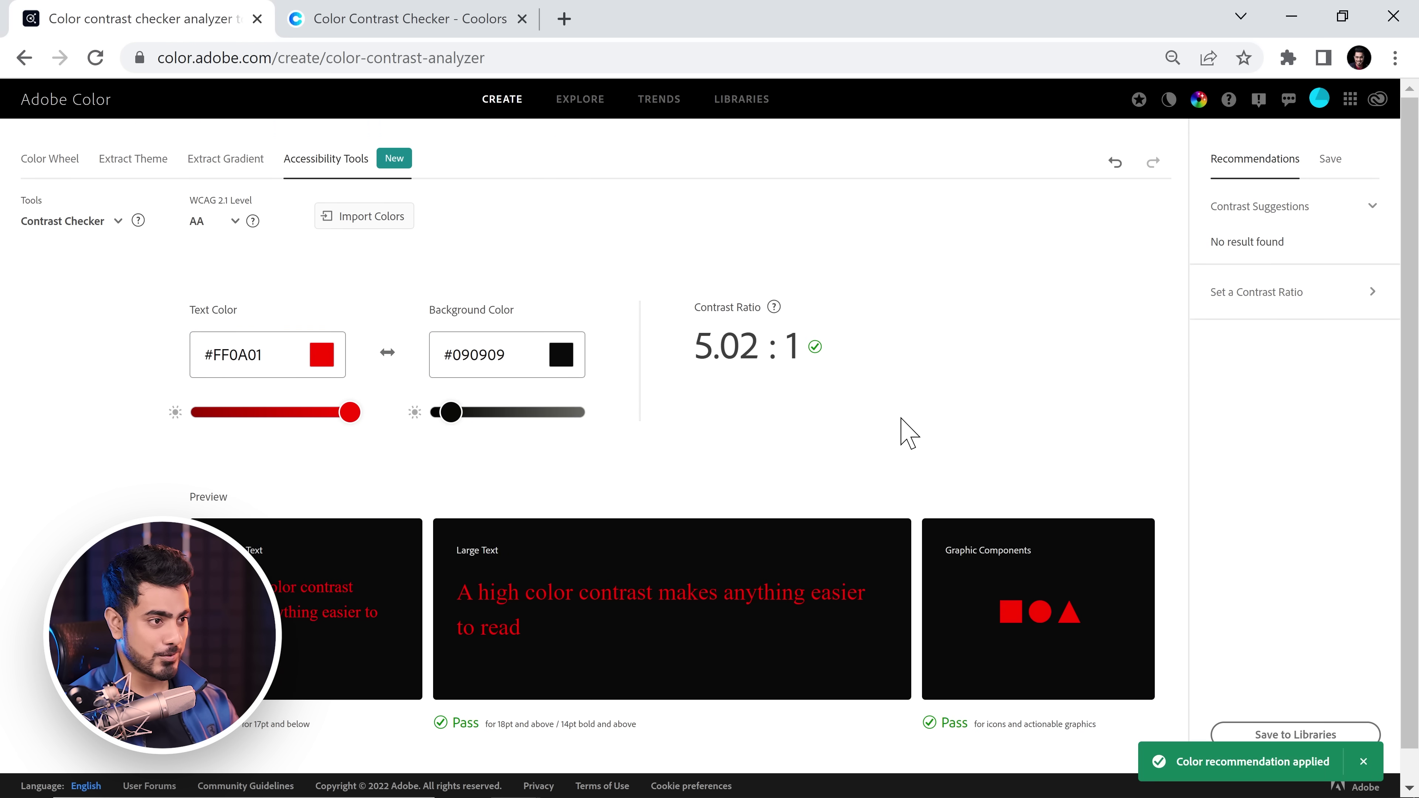
{"action": "key", "text": "ctrl+Tab"}
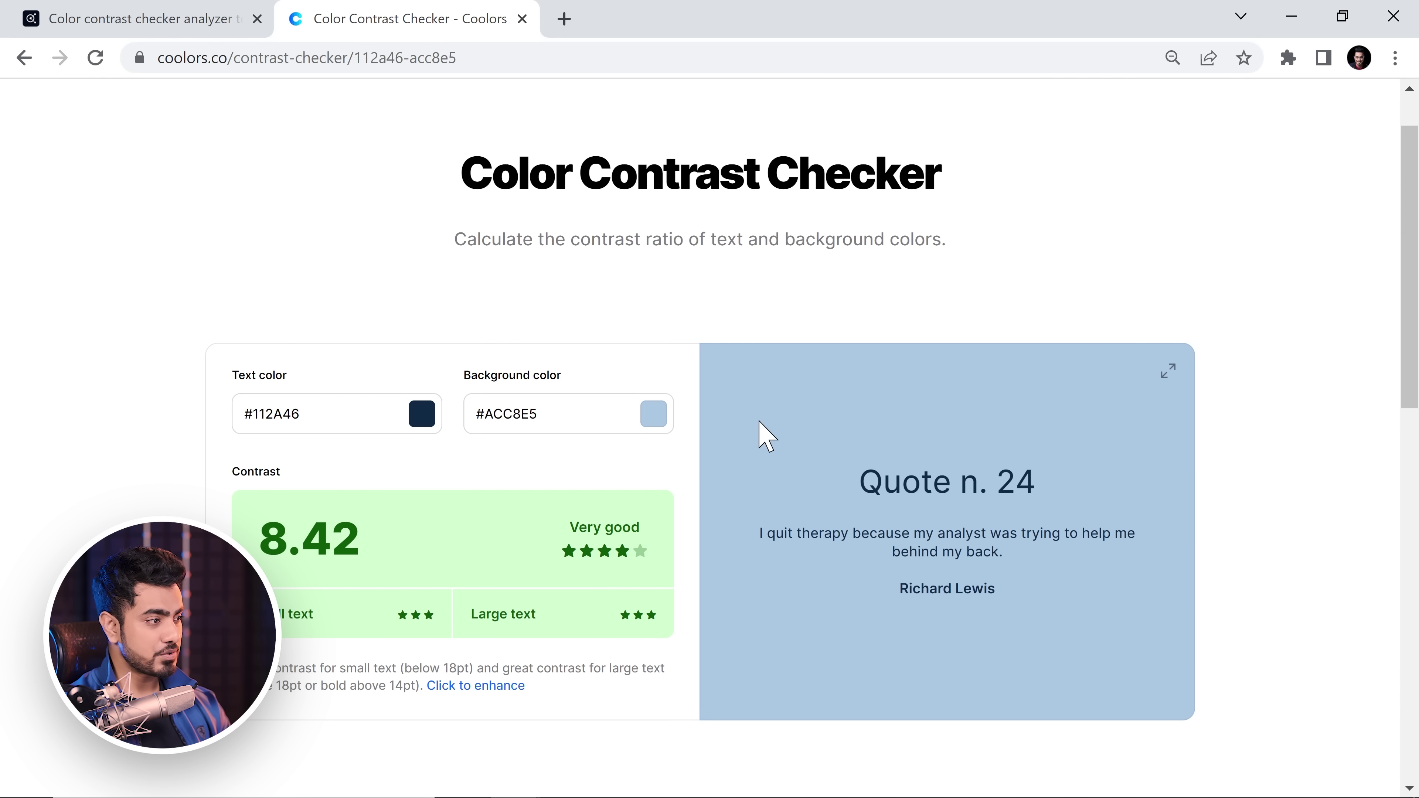
Change the Coolors text colour from #112A46 to mid blue #235EA1, scoring 3.81 (Poor)
{"action": "scroll", "coordinate": [738, 288], "scroll_direction": "down", "scroll_amount": 2}
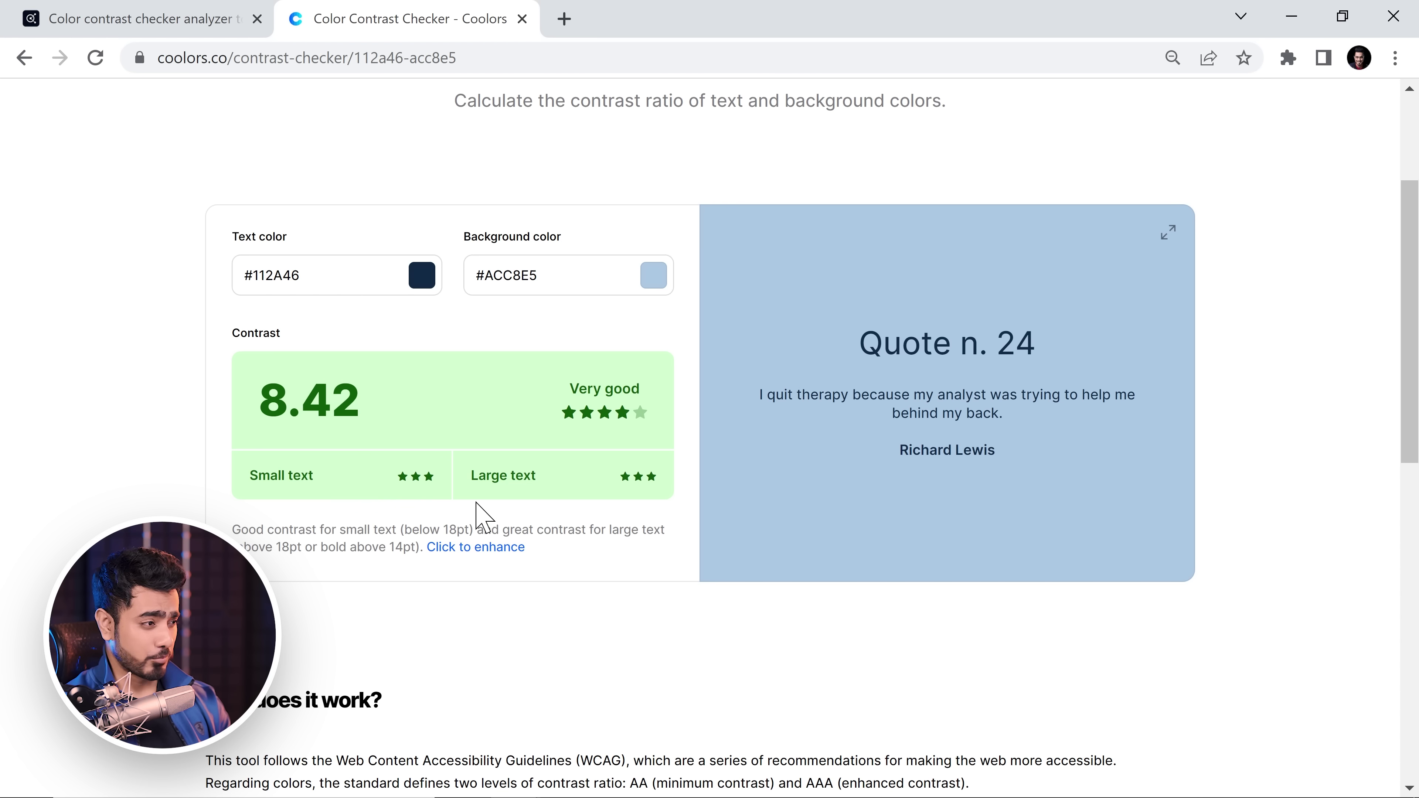
{"action": "left_click", "coordinate": [422, 277]}
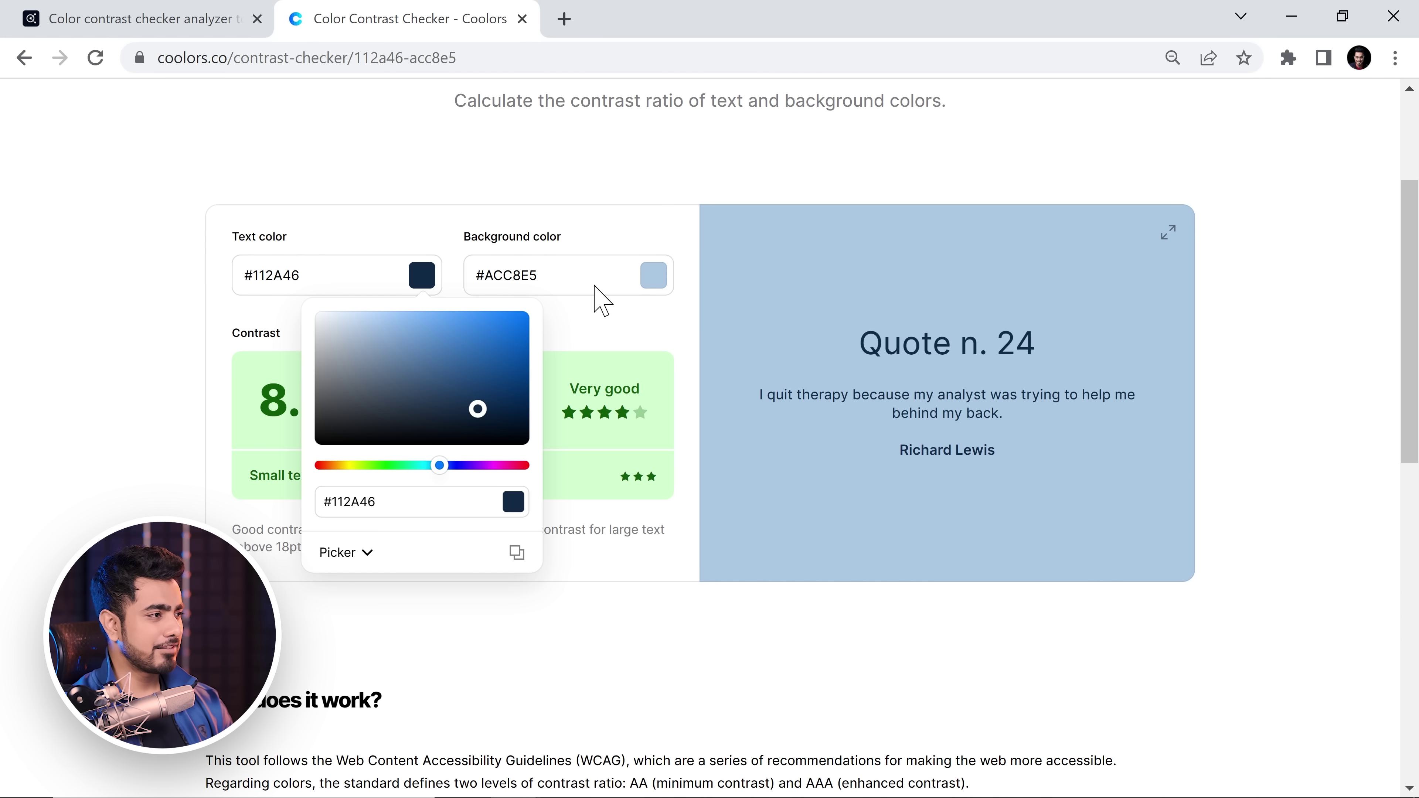
{"action": "left_click_drag", "start_coordinate": [375, 341], "coordinate": [404, 329]}
{"action": "left_click", "coordinate": [845, 148]}
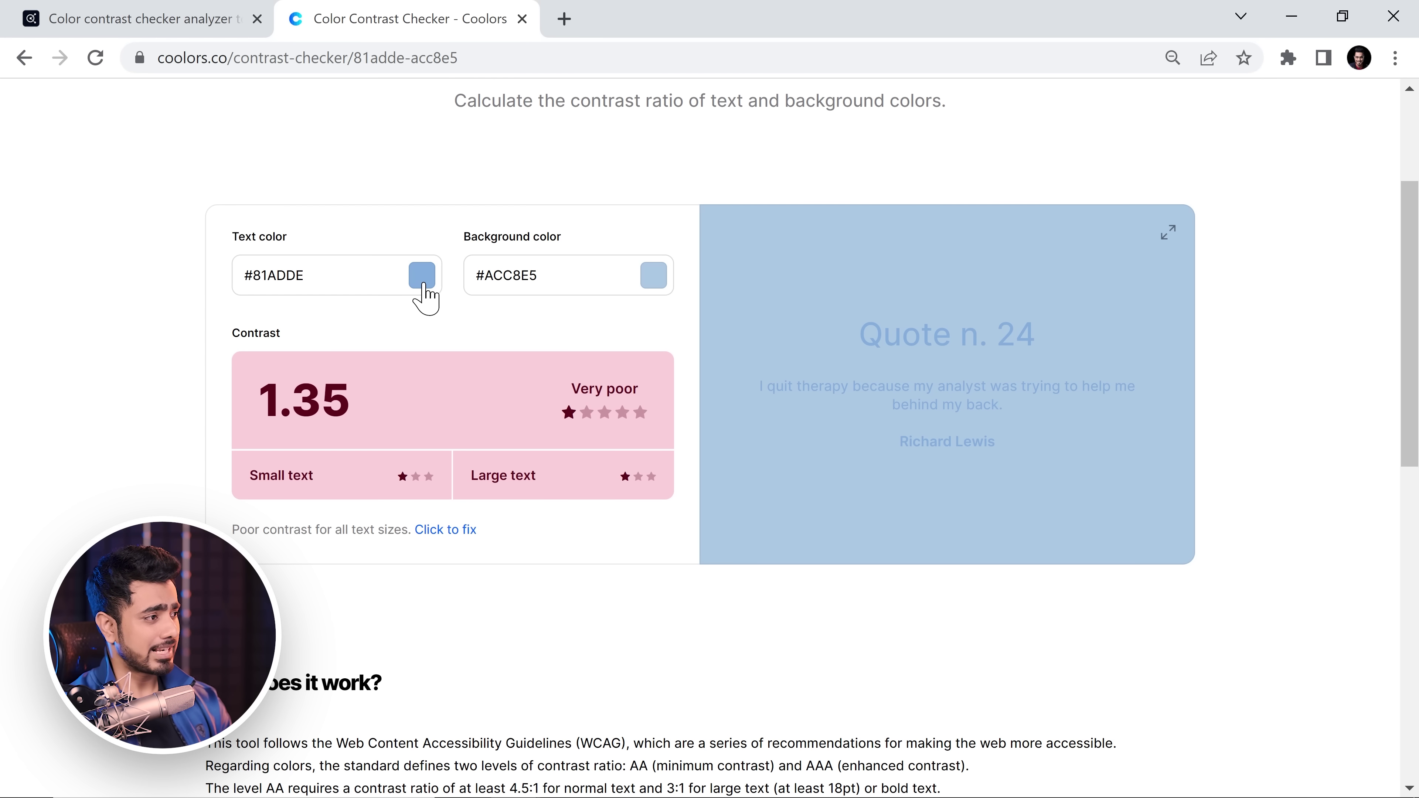
{"action": "left_click", "coordinate": [422, 277]}
{"action": "left_click_drag", "start_coordinate": [405, 329], "coordinate": [484, 361]}
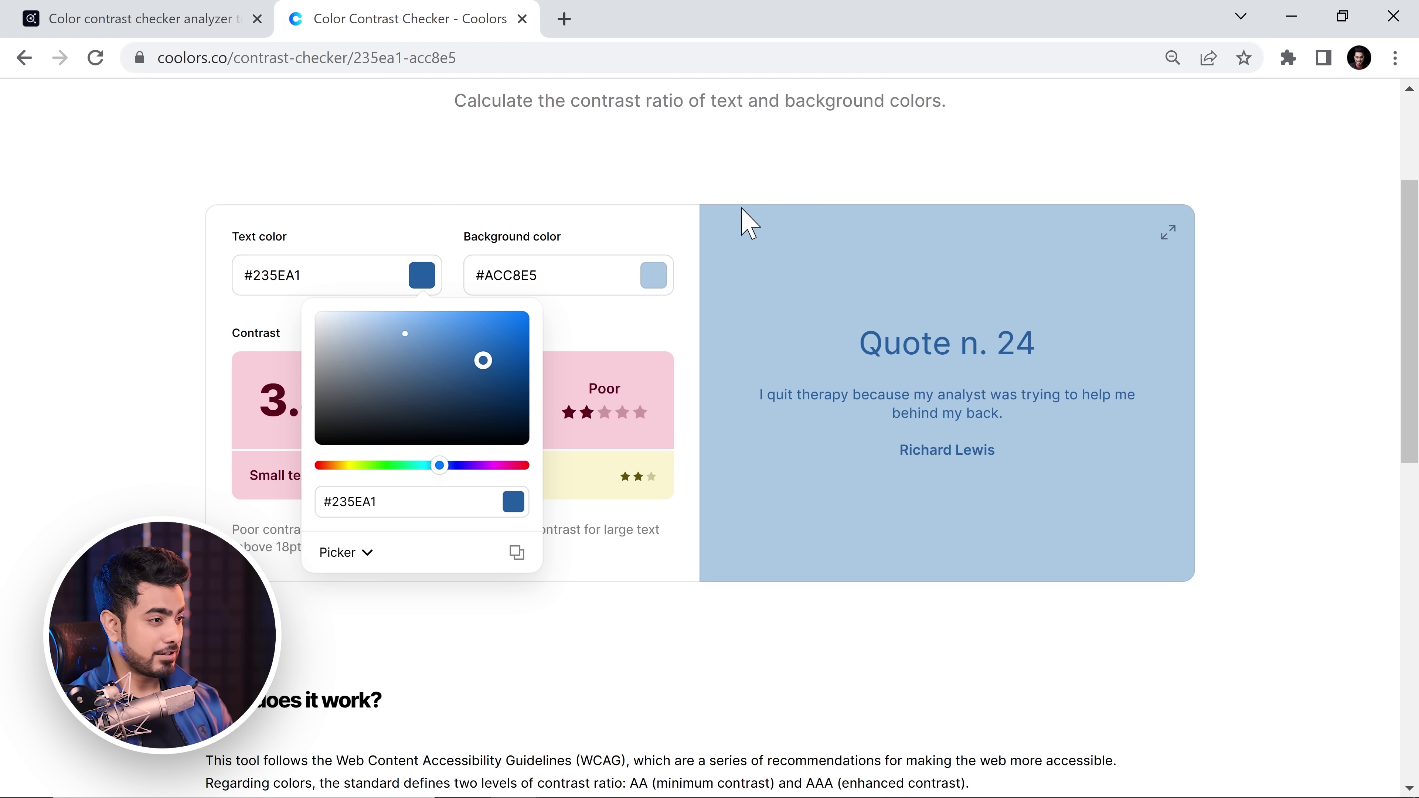
{"action": "left_click", "coordinate": [827, 142]}
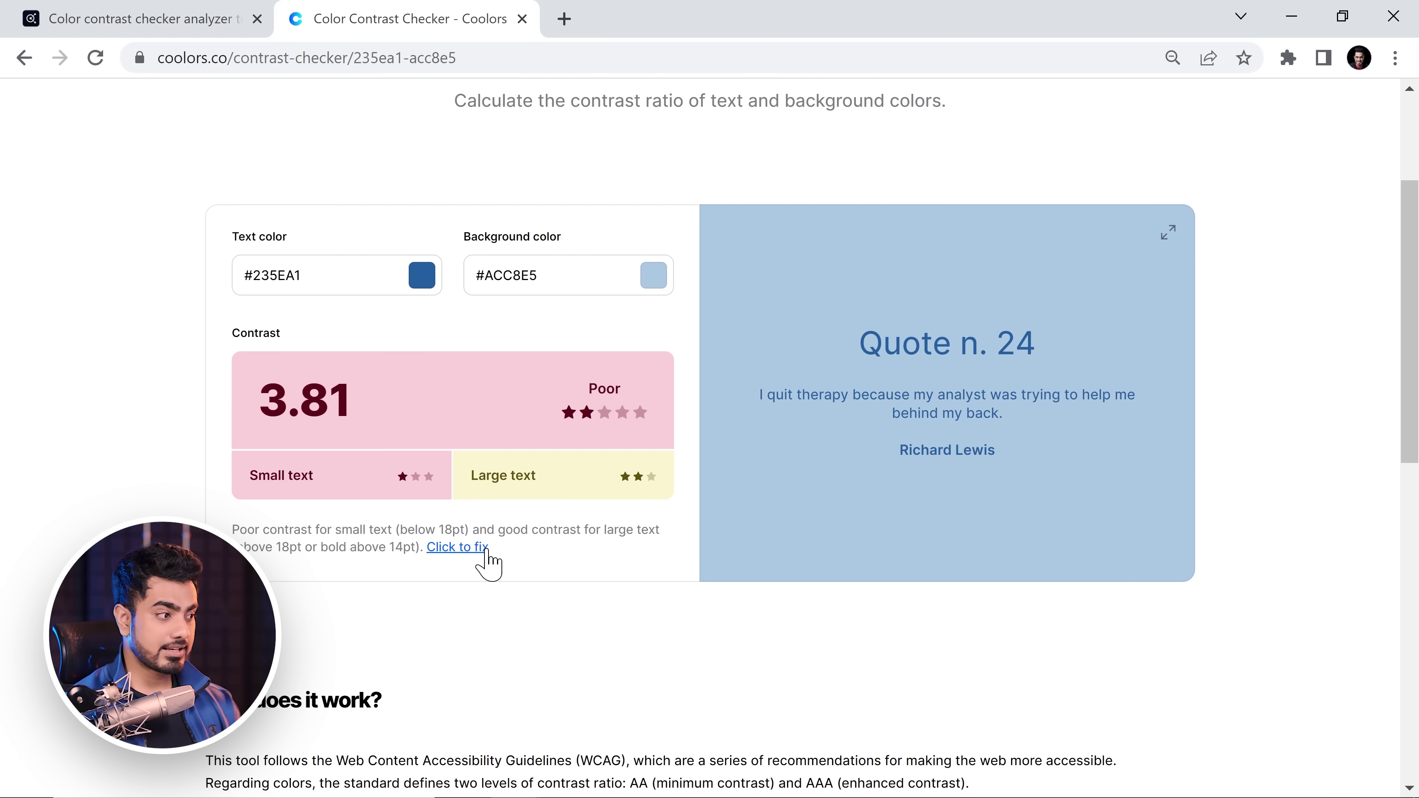
Apply Coolors' Adjust fix for #0A1B2E text on #AEC9E5, rated 10.16 Very good
{"action": "left_click", "coordinate": [467, 550]}
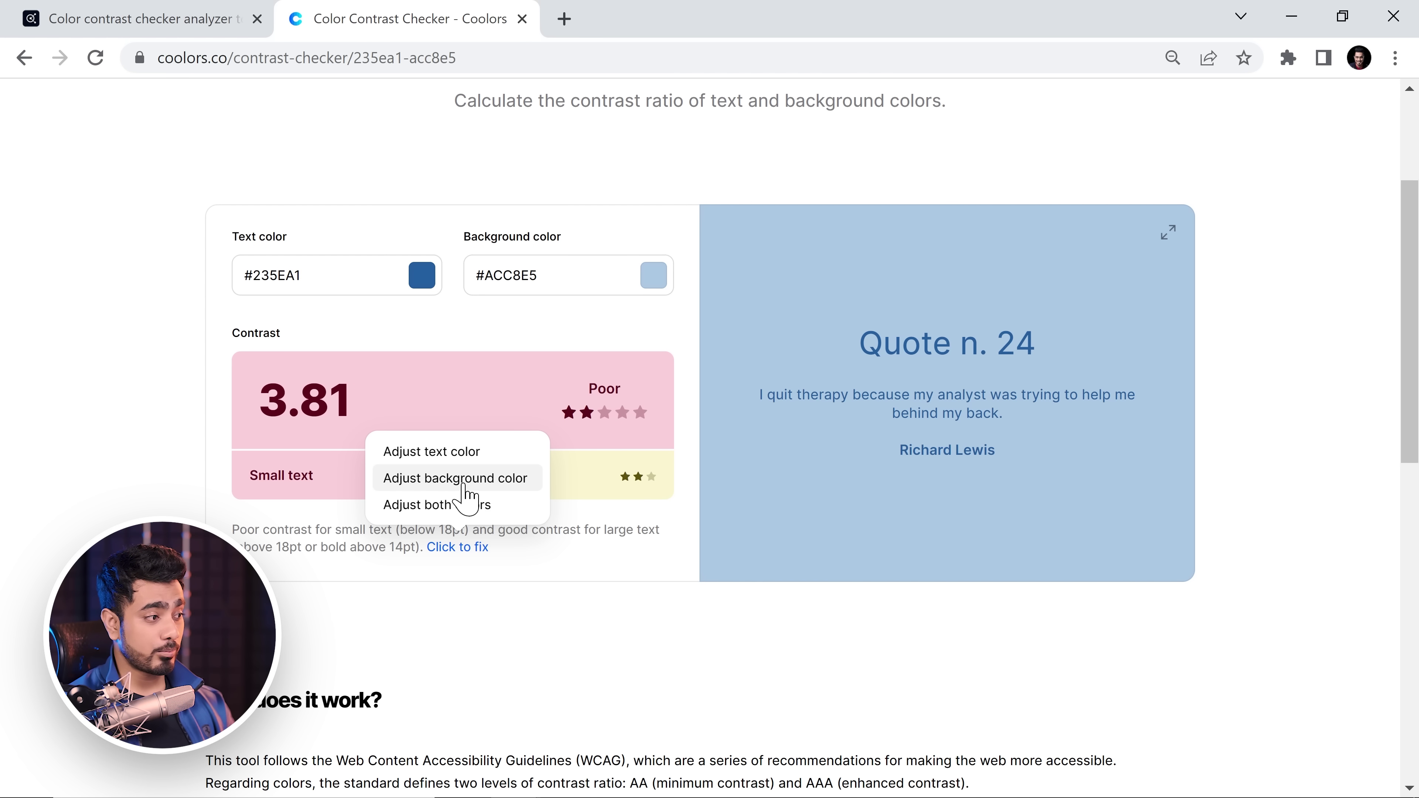
{"action": "left_click", "coordinate": [489, 454]}
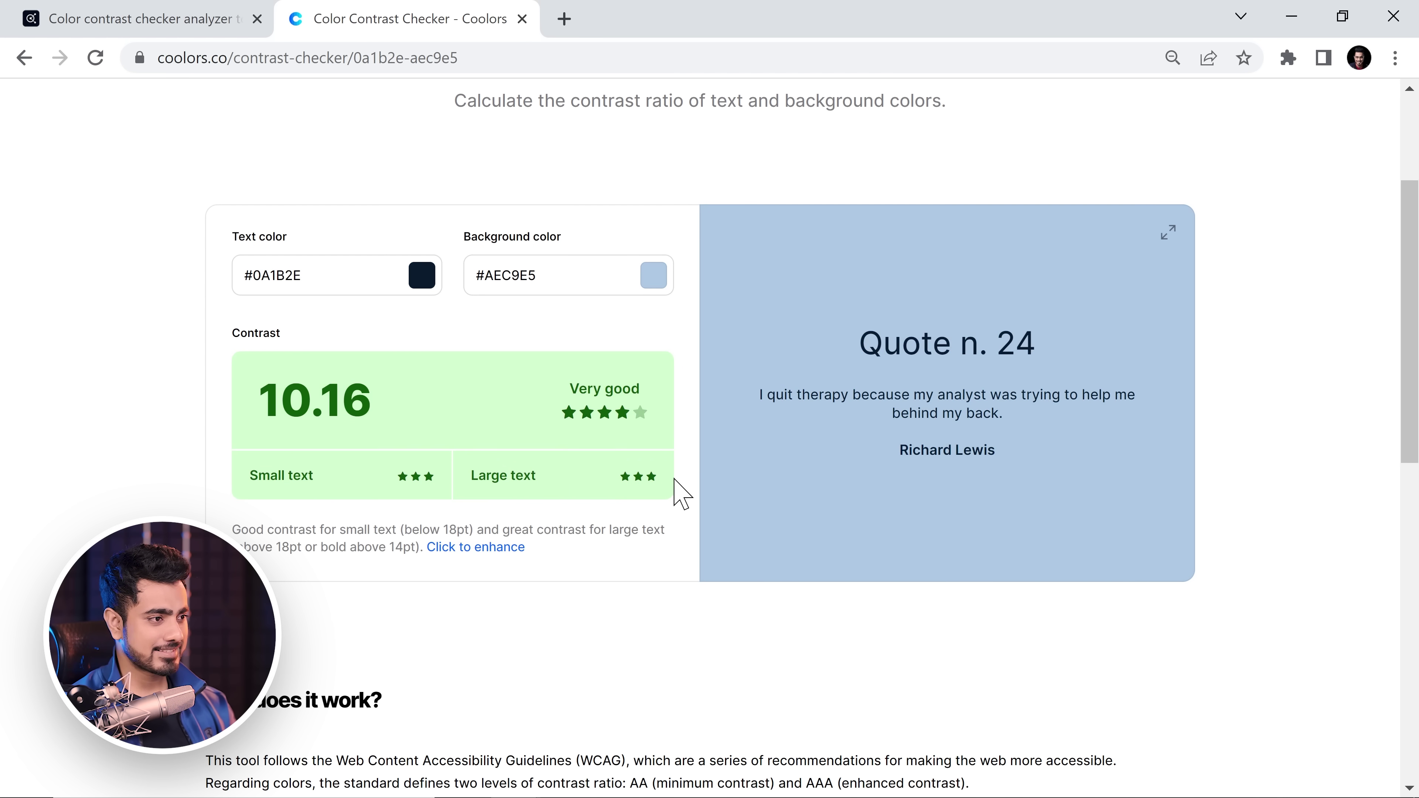